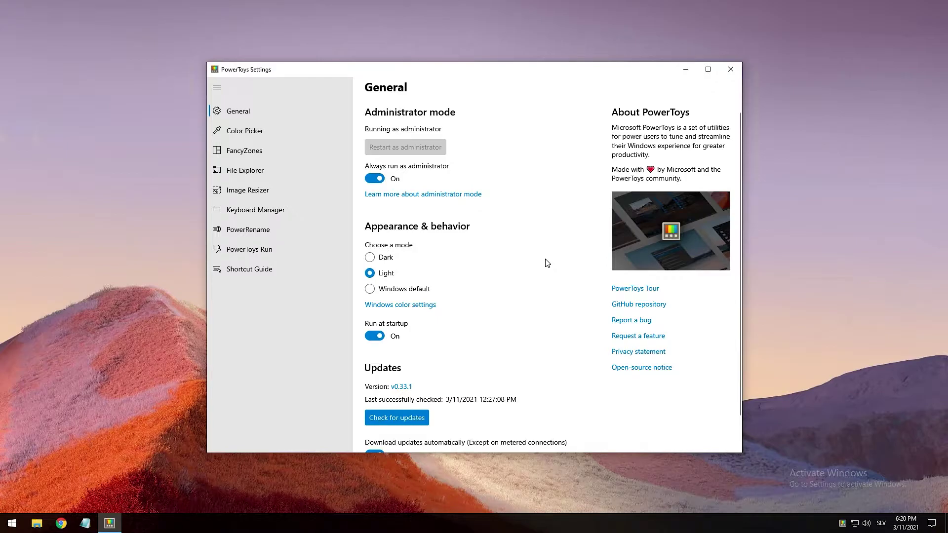
- On the Color Picker page, set activation behavior to 'Color Picker only'
click(245, 131)
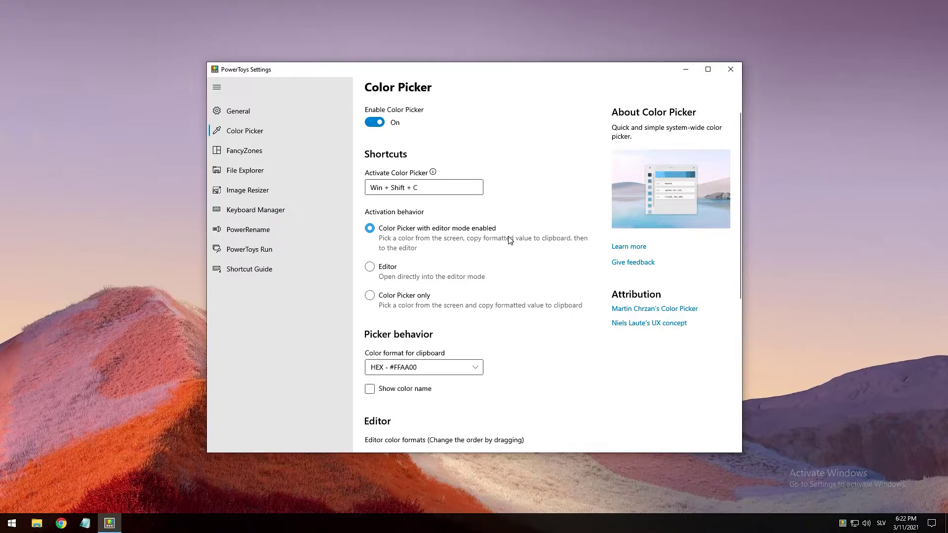
click(387, 270)
scroll(422, 213, down, 1)
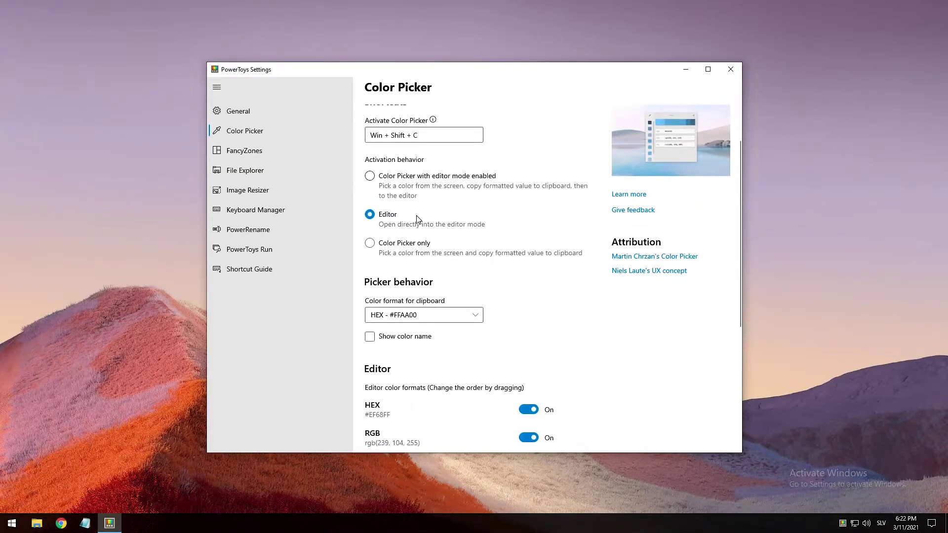
scroll(474, 232, down, 2)
click(428, 142)
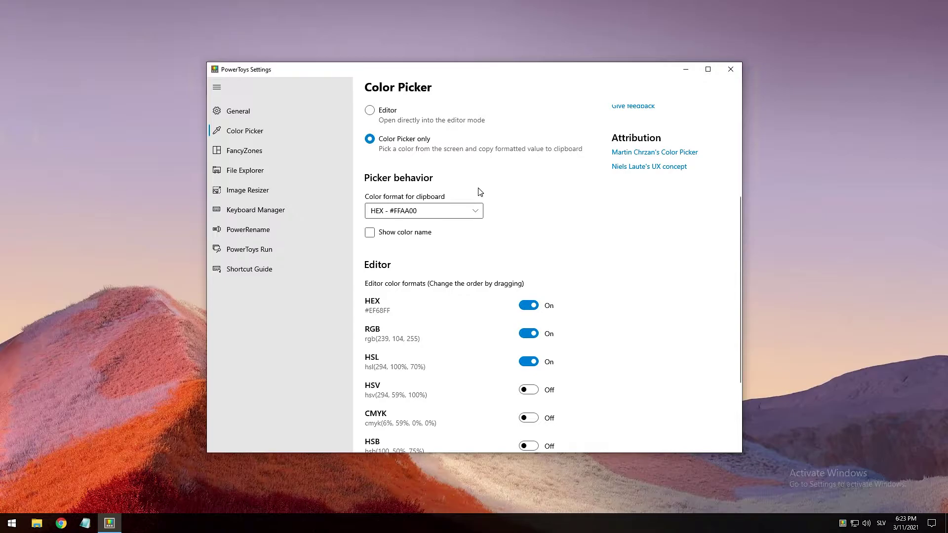
- Pick a wallpaper colour with Win+Shift+C, then open a blank Notepad window and centre it
key(super+d)
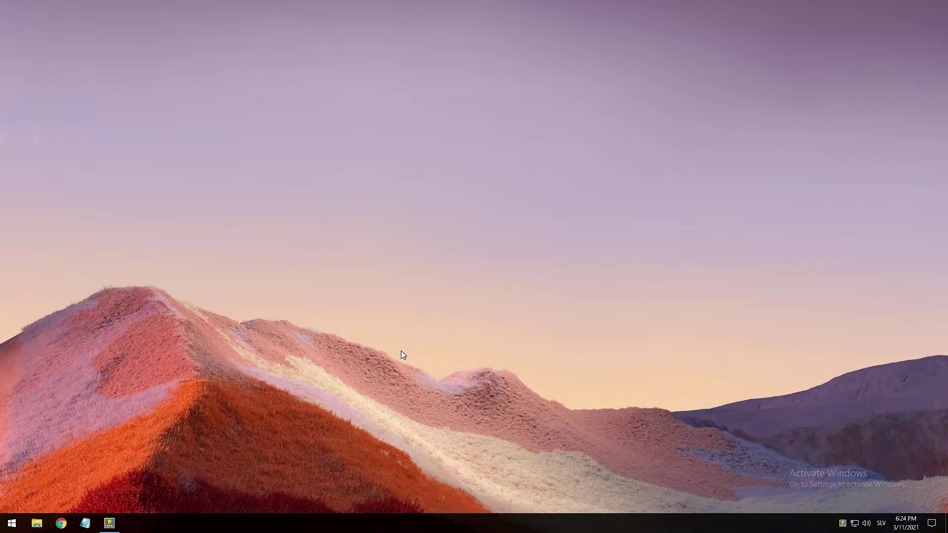
key(super+shift+c)
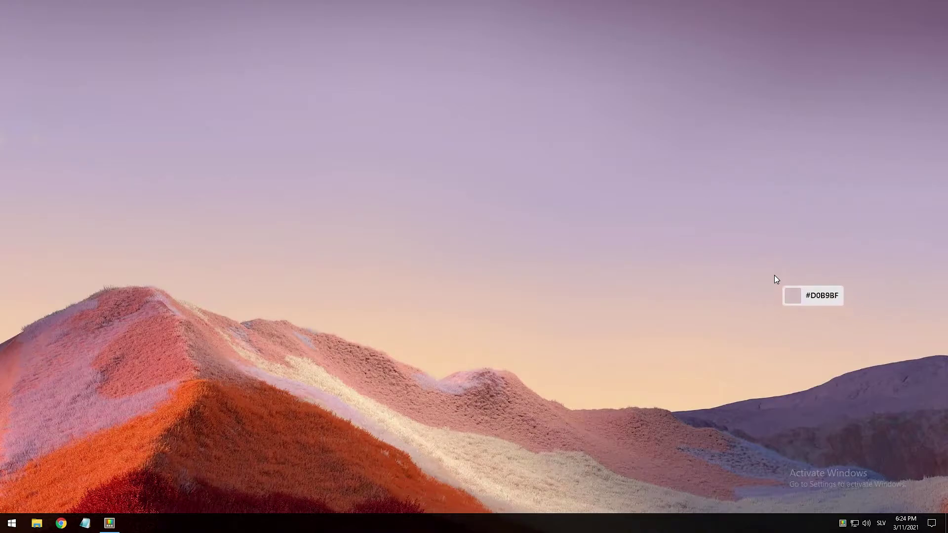
click(763, 268)
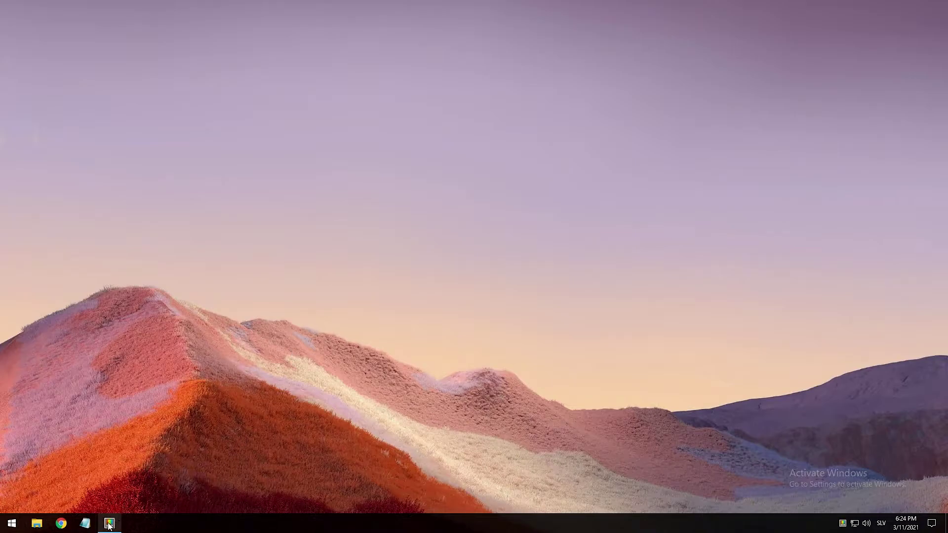
click(85, 523)
drag(745, 10, 534, 46)
- Paste the colour code #CEBAC3 into the Notepad note and select it
right_click(495, 75)
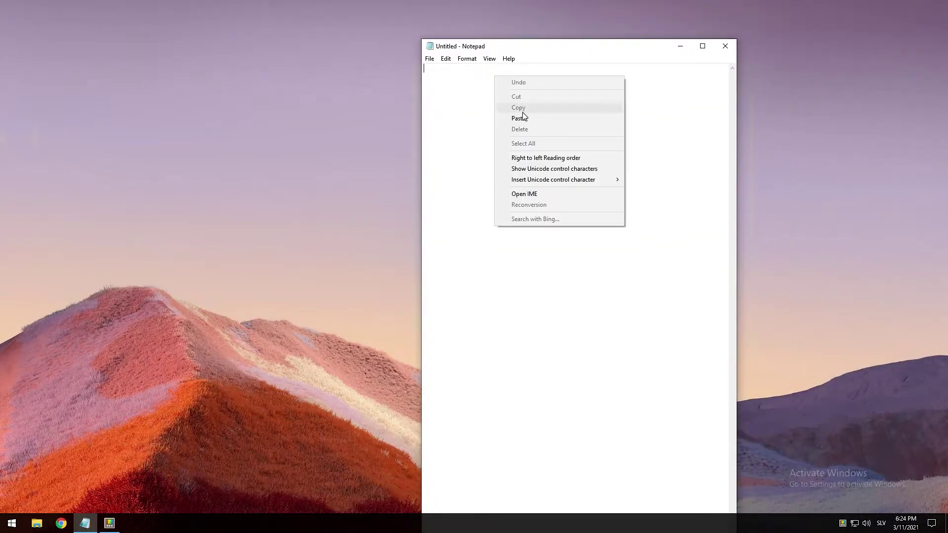
click(519, 117)
drag(495, 79, 417, 76)
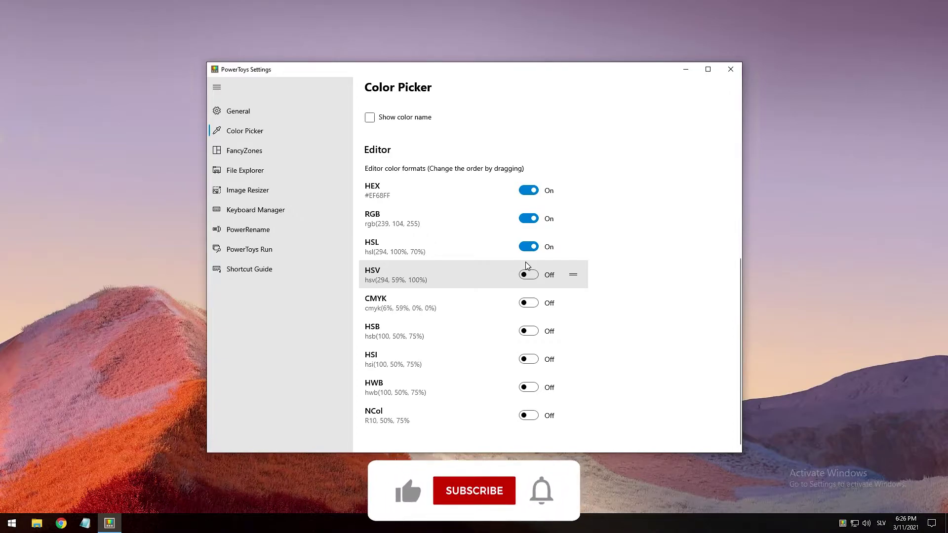
- Switch Color Picker activation behavior to 'Color Picker with editor mode enabled'
scroll(527, 266, up, 1)
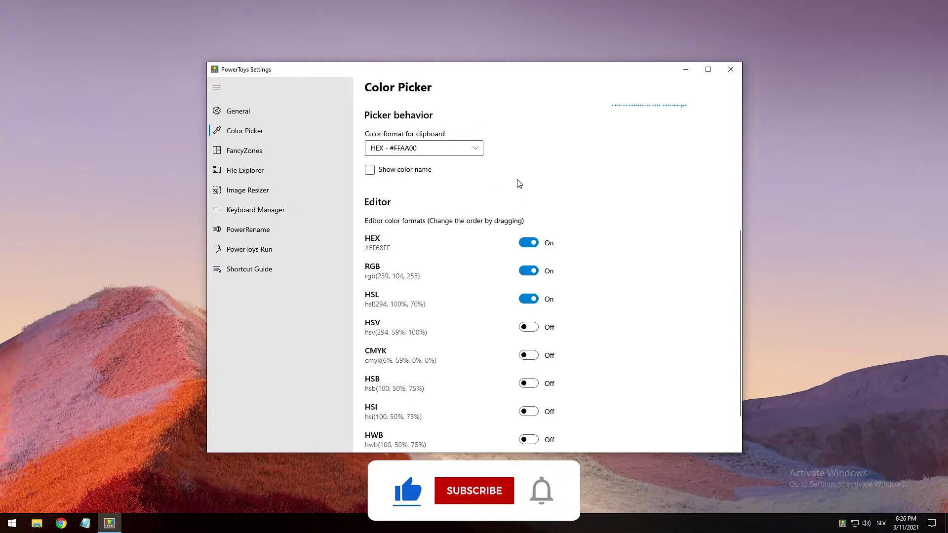
scroll(519, 188, up, 2)
scroll(495, 199, up, 1)
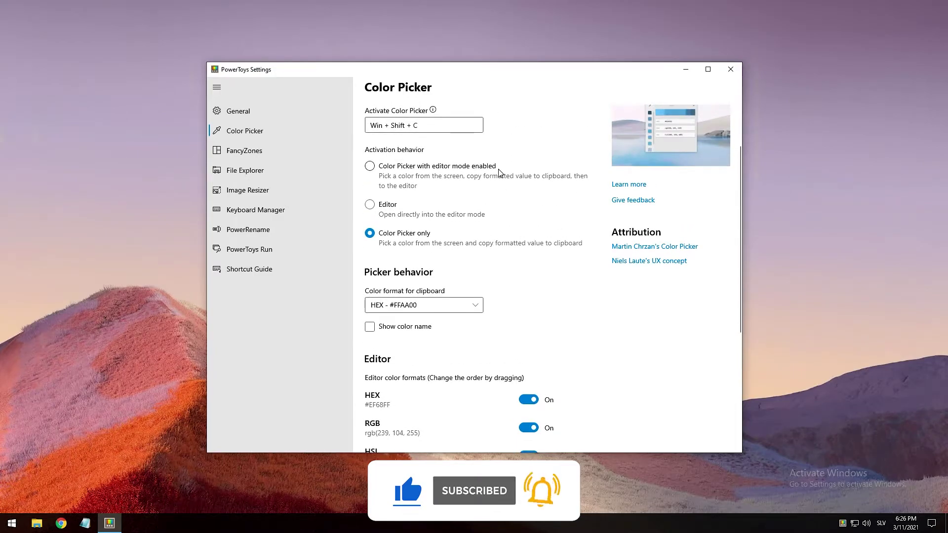
click(423, 170)
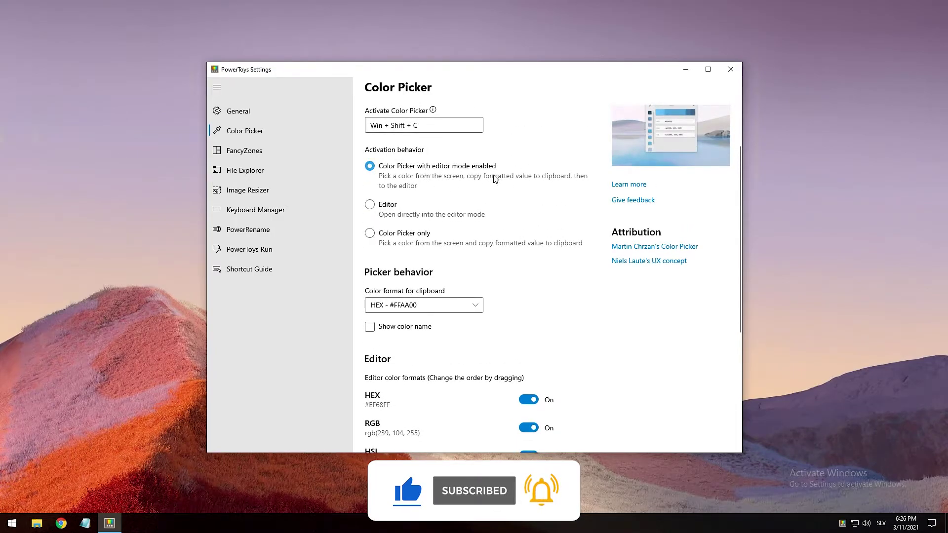
- Minimize Settings and pick the sky colour from the wallpaper with Win+Shift+C
click(685, 69)
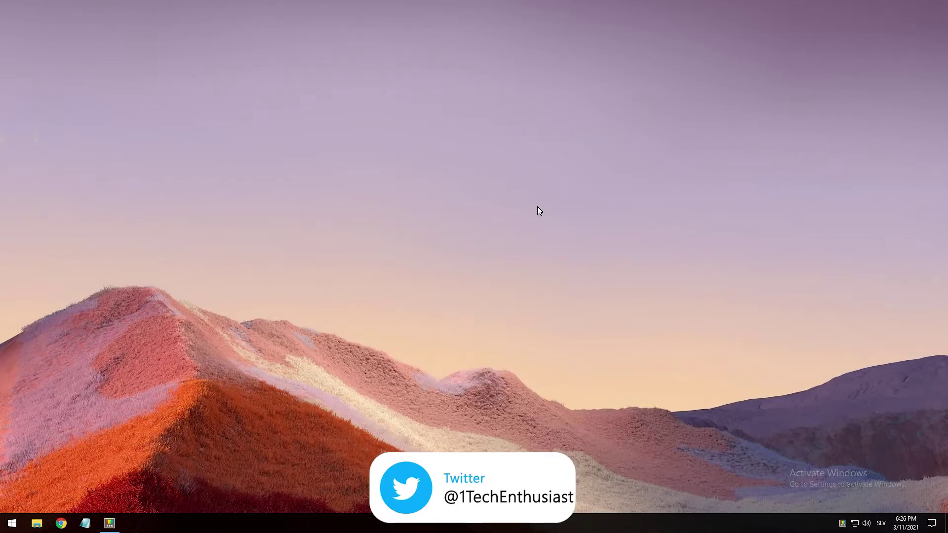
key(super+shift+c)
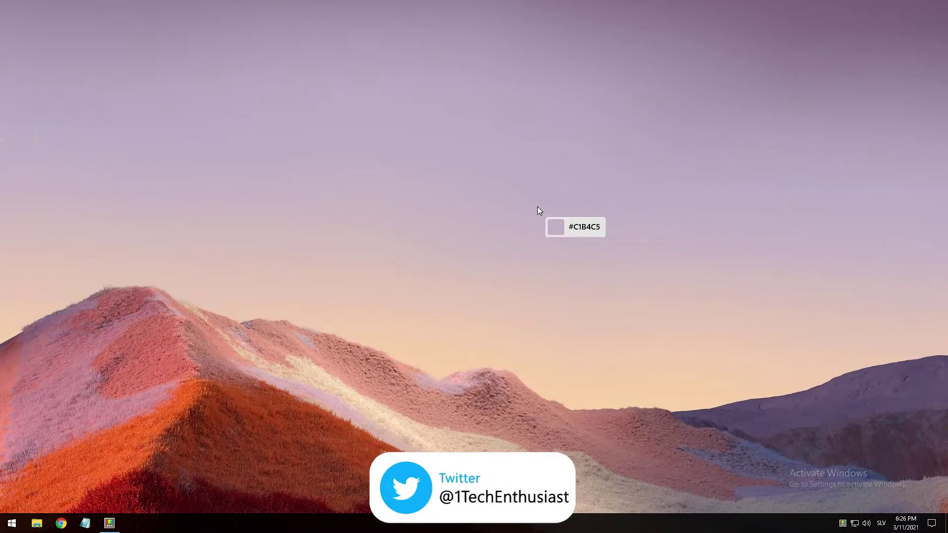
click(487, 191)
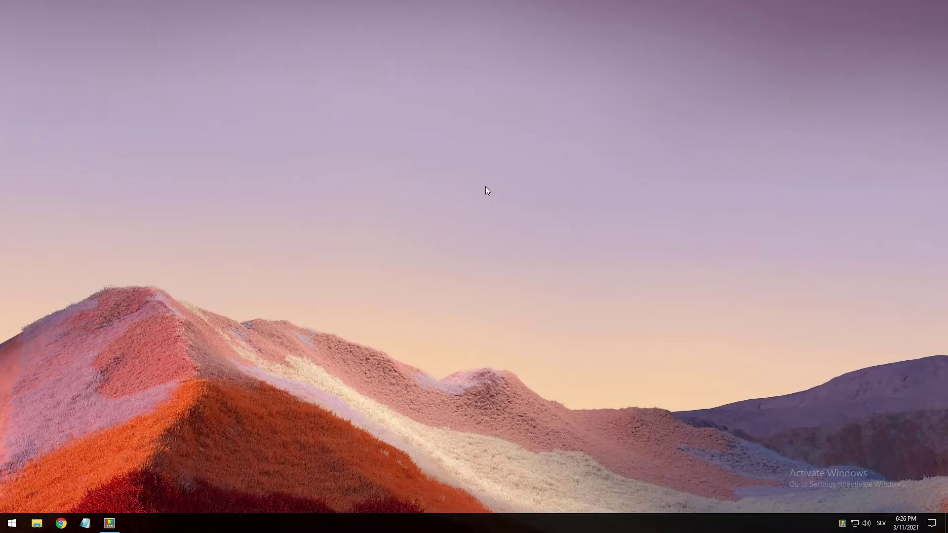
- Reposition the editor showing #C0B3C4, rgb(192, 179, 196) and hsl(286, 13%, 74%)
drag(484, 177, 464, 156)
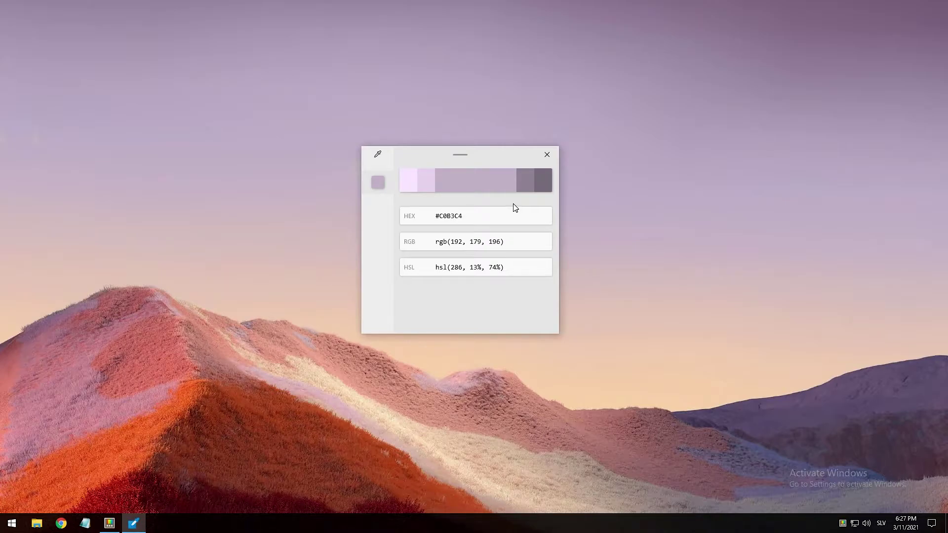
drag(510, 162, 544, 156)
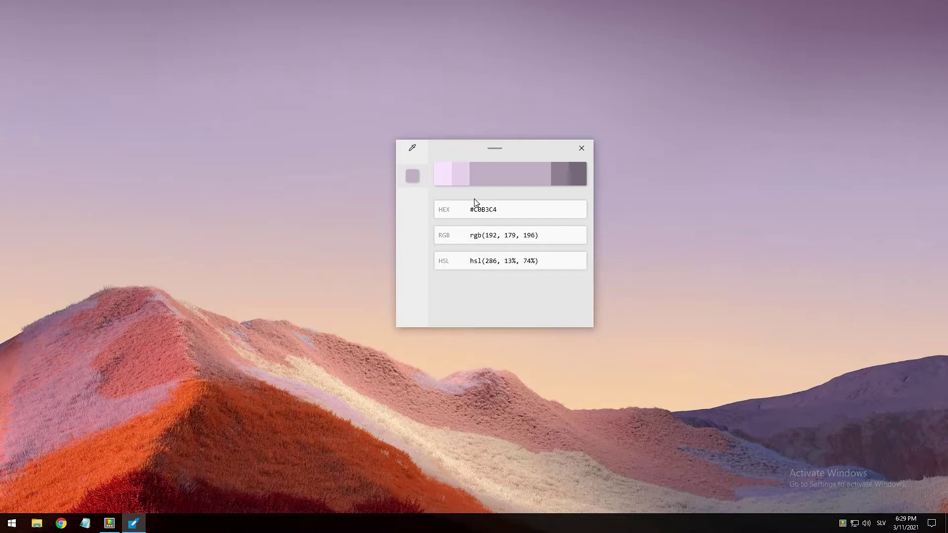
- Reopen PowerToys from the notification area and focus the FancyZones 'Open layout editor' shortcut field
click(932, 523)
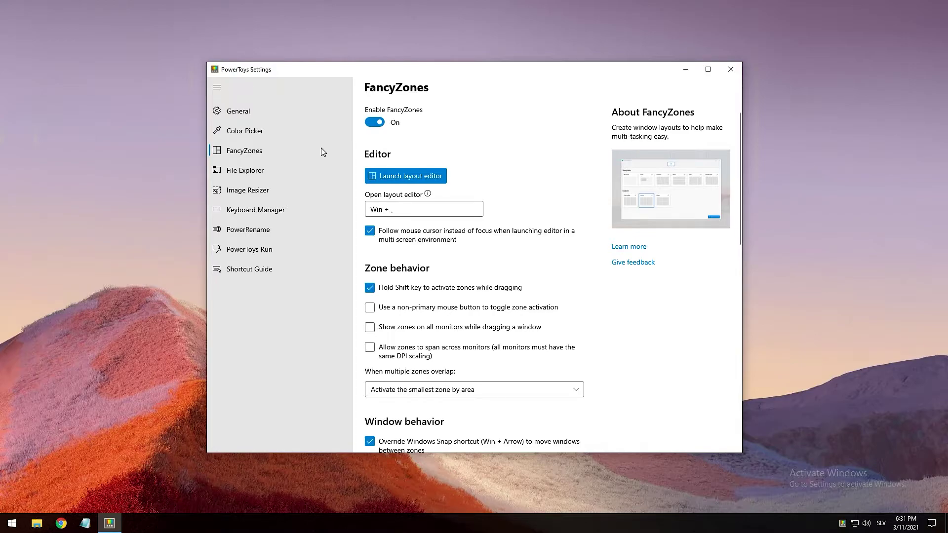
click(427, 211)
- In the FancyZones editor, set the Columns template to 4 zones, save it and close the editor
click(427, 176)
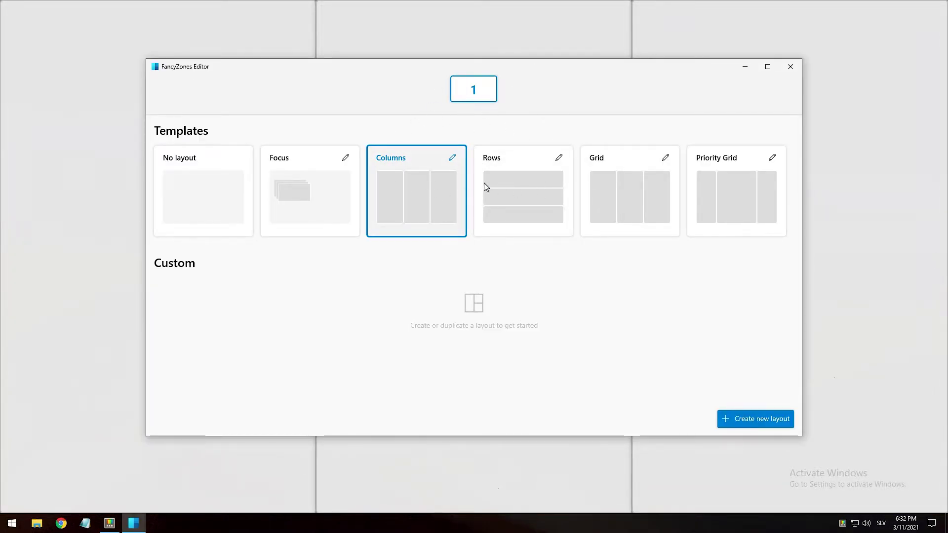
click(452, 158)
click(495, 245)
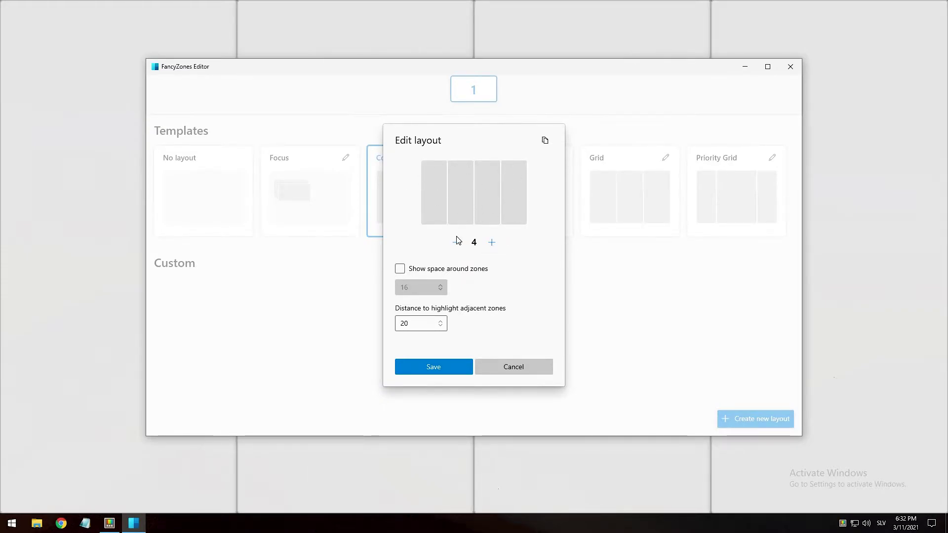
click(446, 366)
click(791, 66)
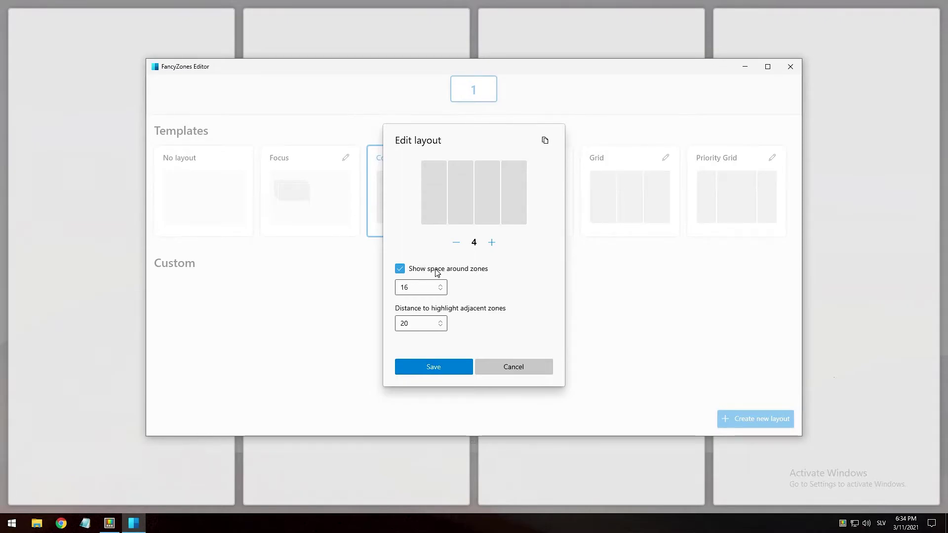
key(Escape)
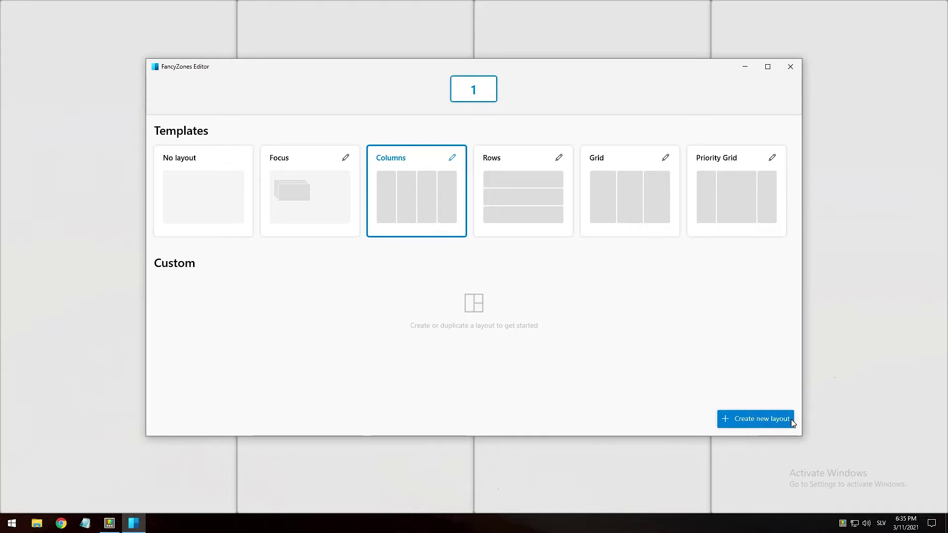
- Start creating a new custom zone layout in the FancyZones editor
click(766, 428)
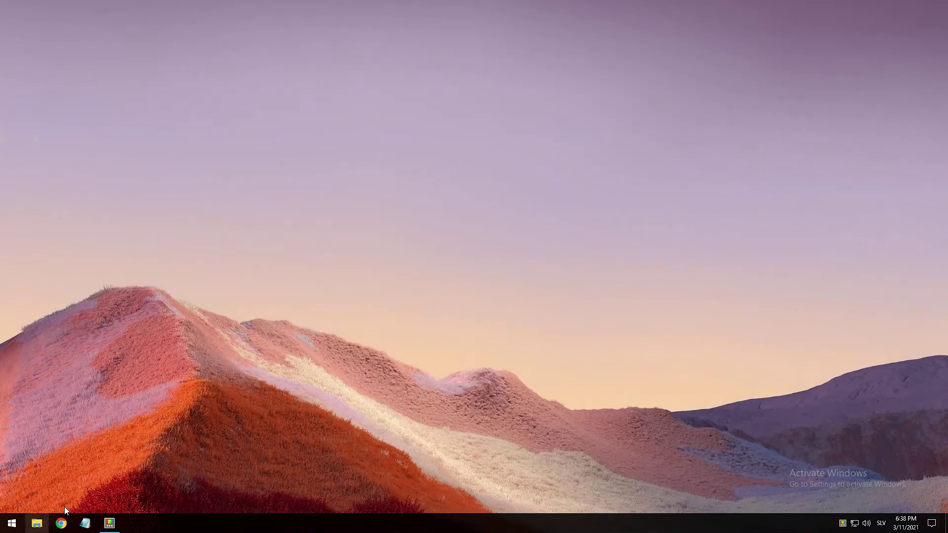
- Launch File Explorer, Chrome and Notepad from the taskbar
click(37, 522)
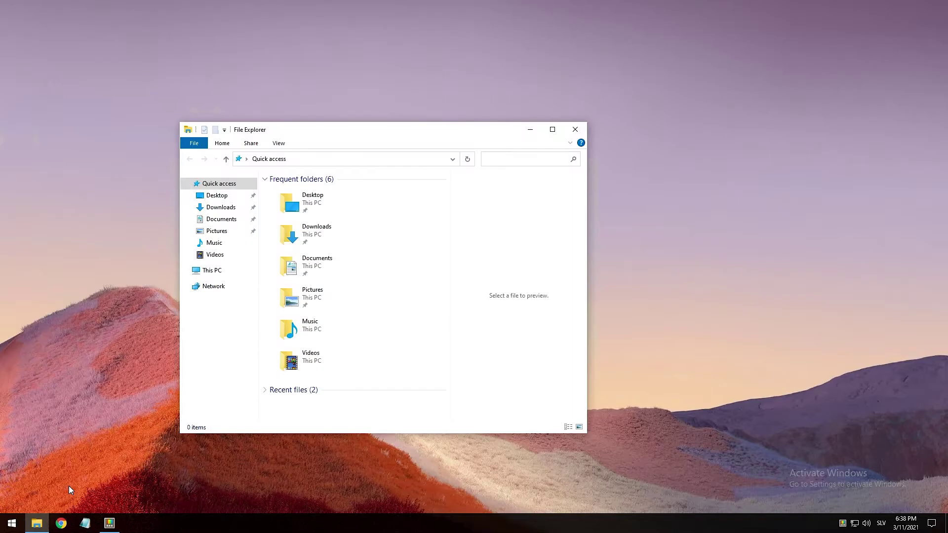
click(61, 522)
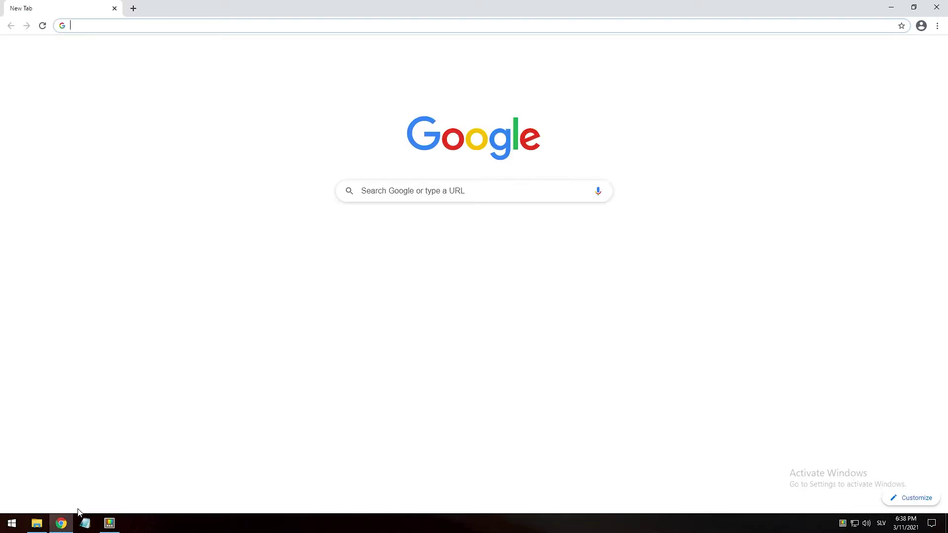
click(85, 523)
right_click(84, 523)
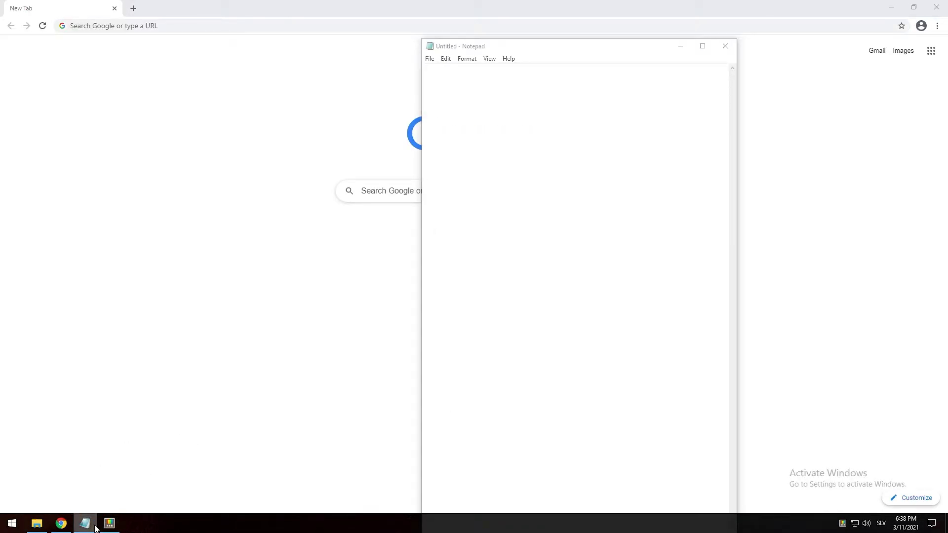
click(114, 471)
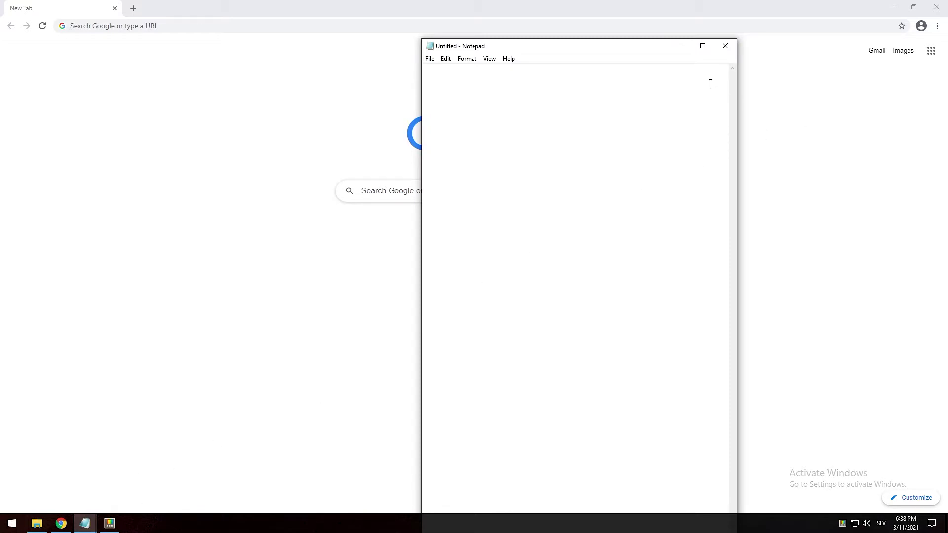
- Minimize all three windows, then restore File Explorer and drag it to reveal the four zones
click(680, 47)
click(891, 8)
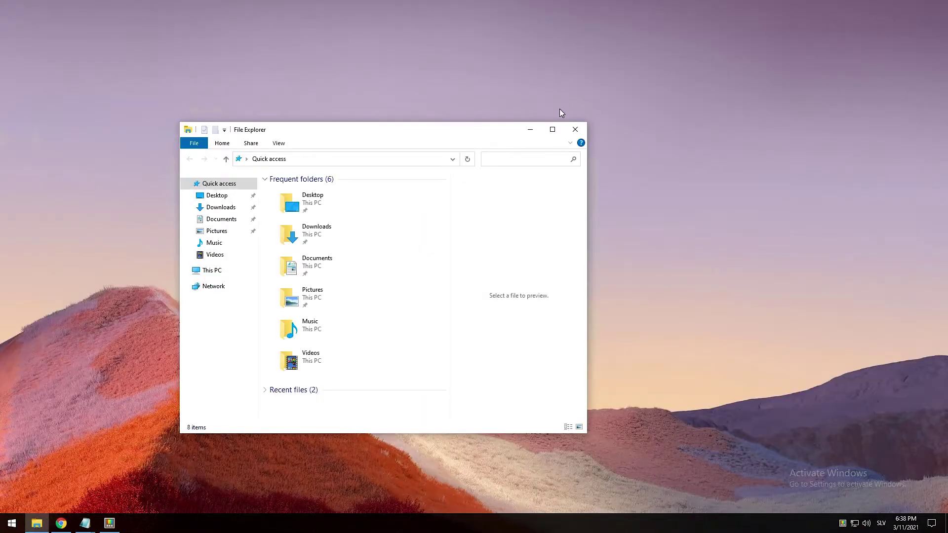
click(530, 129)
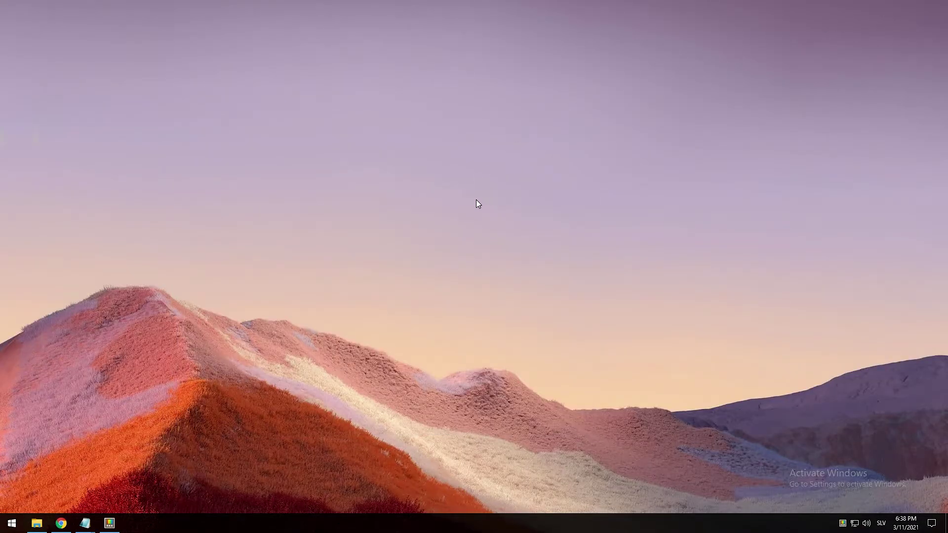
click(39, 523)
drag(341, 149, 126, 134)
- Drag Chrome into the zones and snap two Notepad windows into zones 3 and 4
click(69, 522)
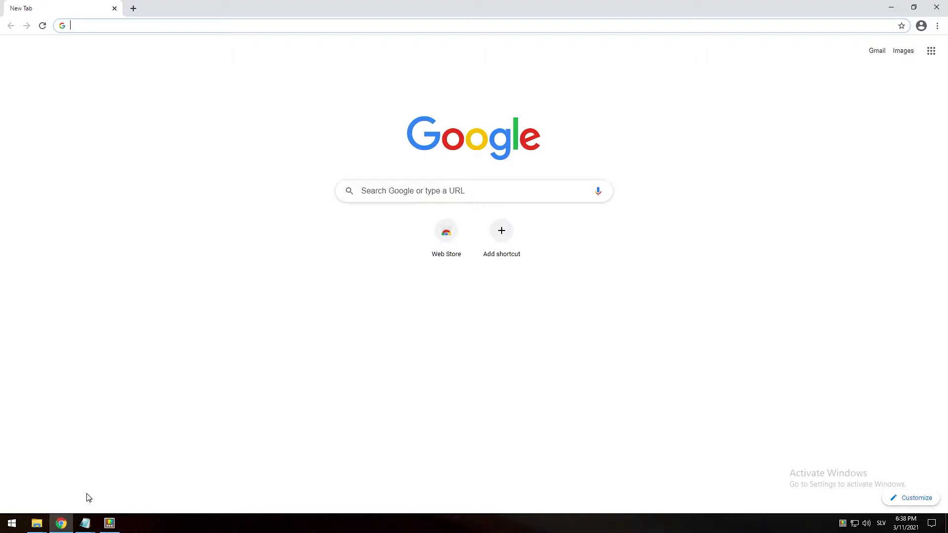
drag(281, 8, 381, 378)
click(86, 521)
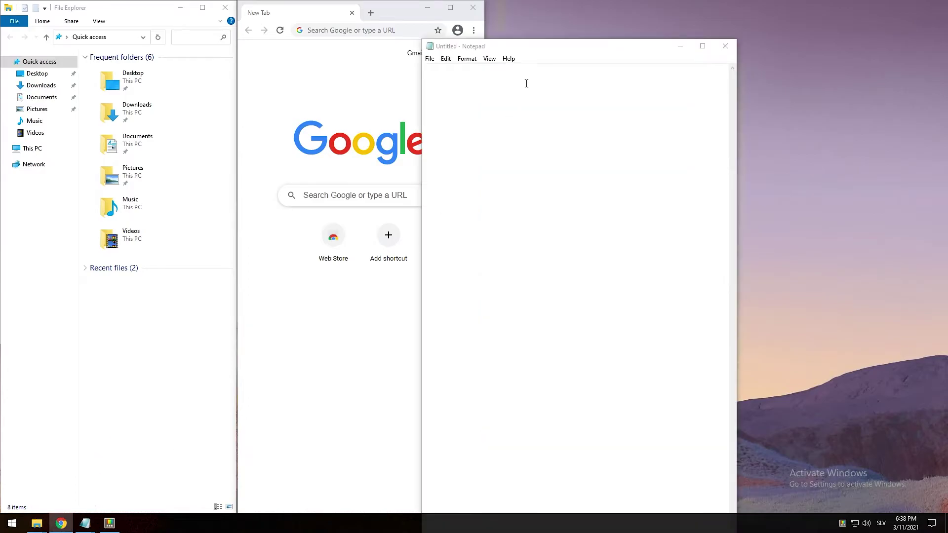
drag(552, 50, 594, 123)
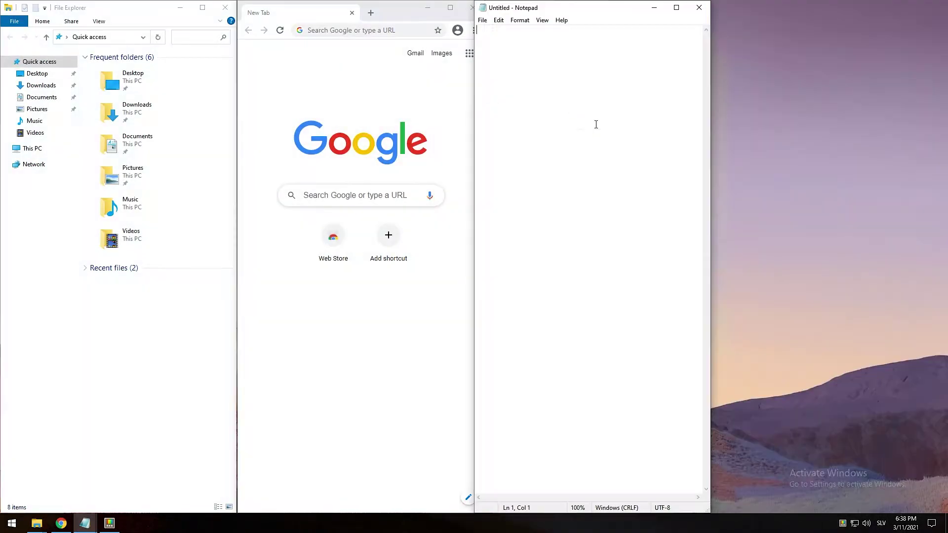
middle_click(85, 523)
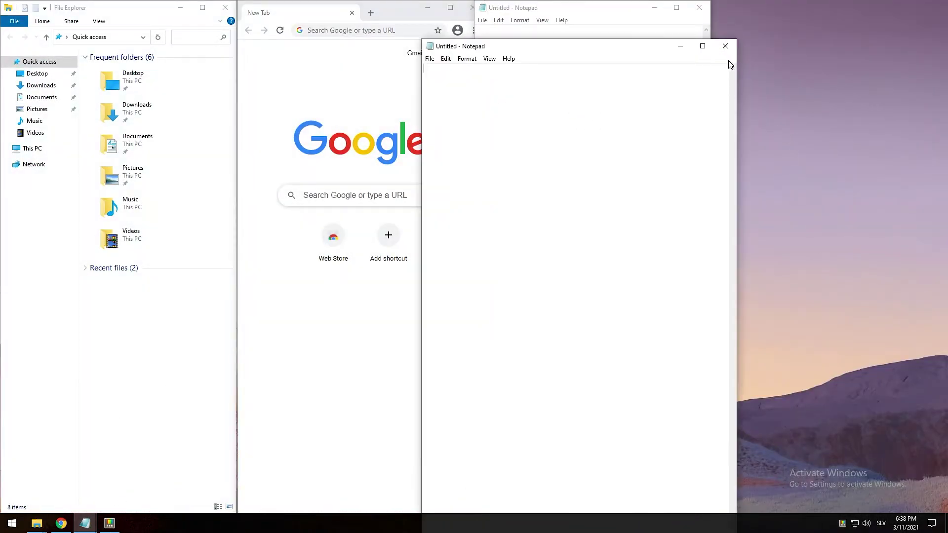
drag(637, 46, 915, 97)
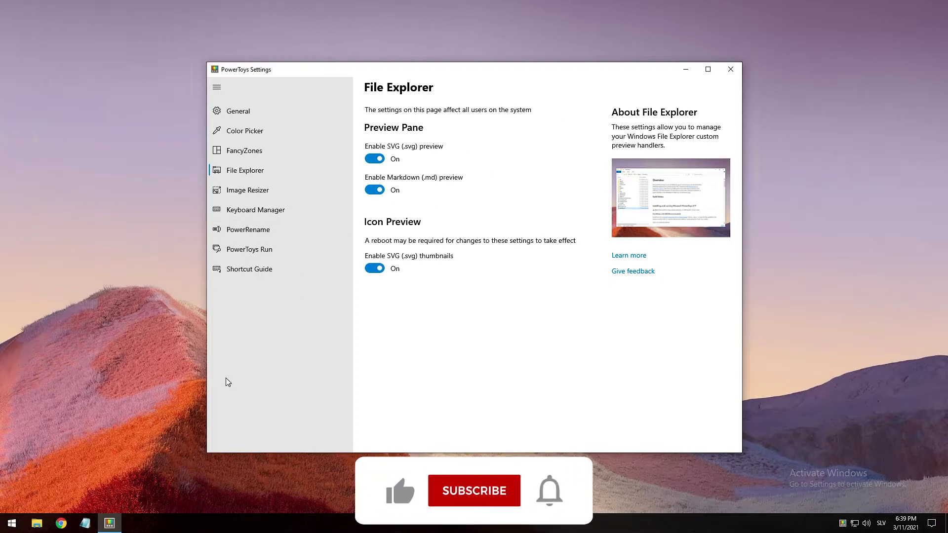
- Open the Downloads folder in File Explorer with the preview pane shown
click(37, 524)
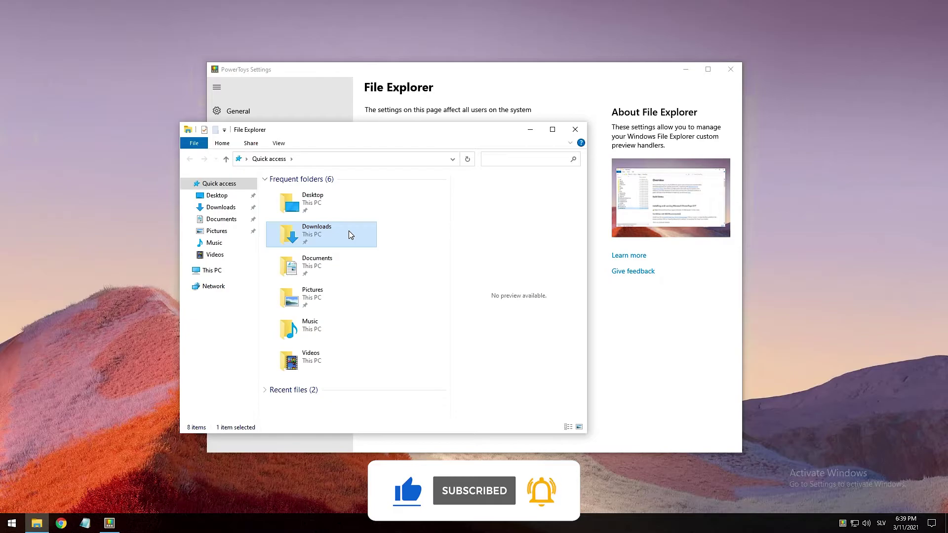
double_click(380, 235)
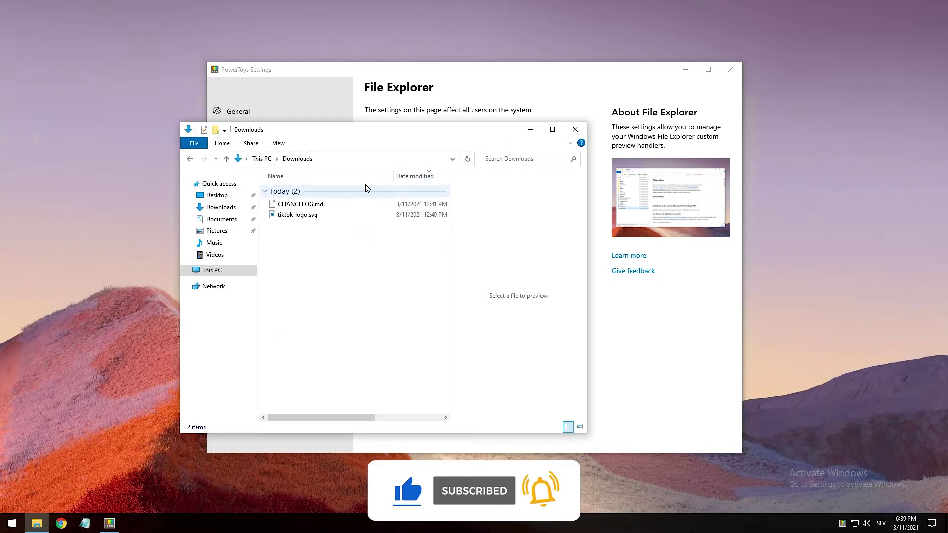
click(278, 143)
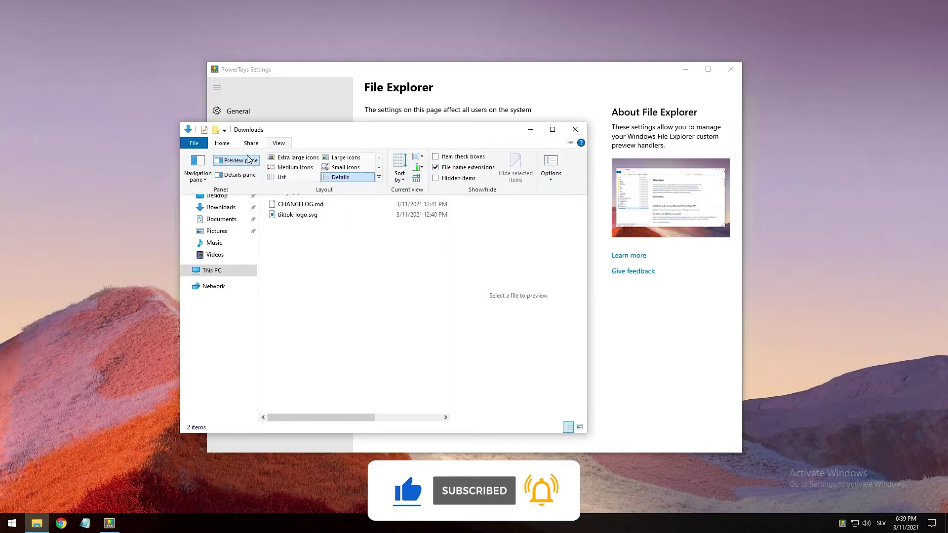
click(323, 279)
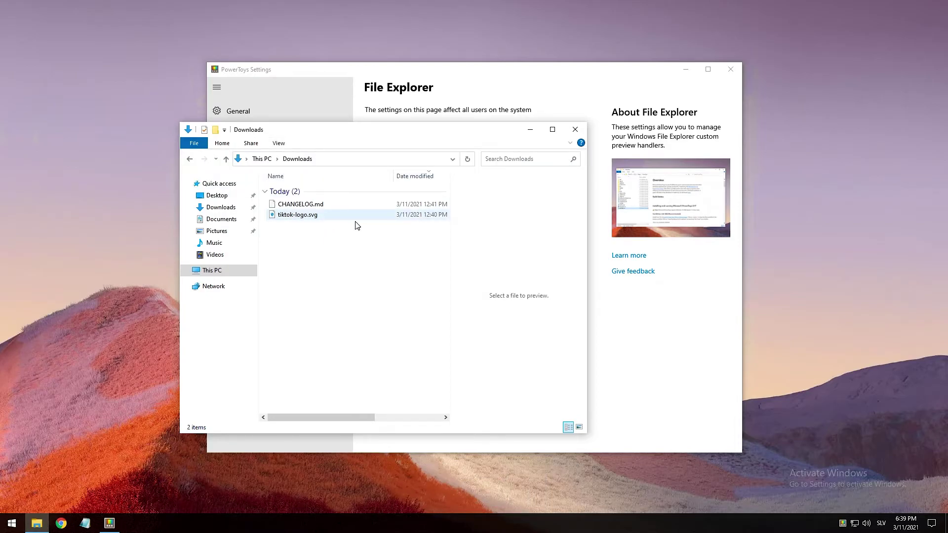
- Preview tiktok-logo.svg, then CHANGELOG.md, scrolling down the rendered changelog
click(344, 216)
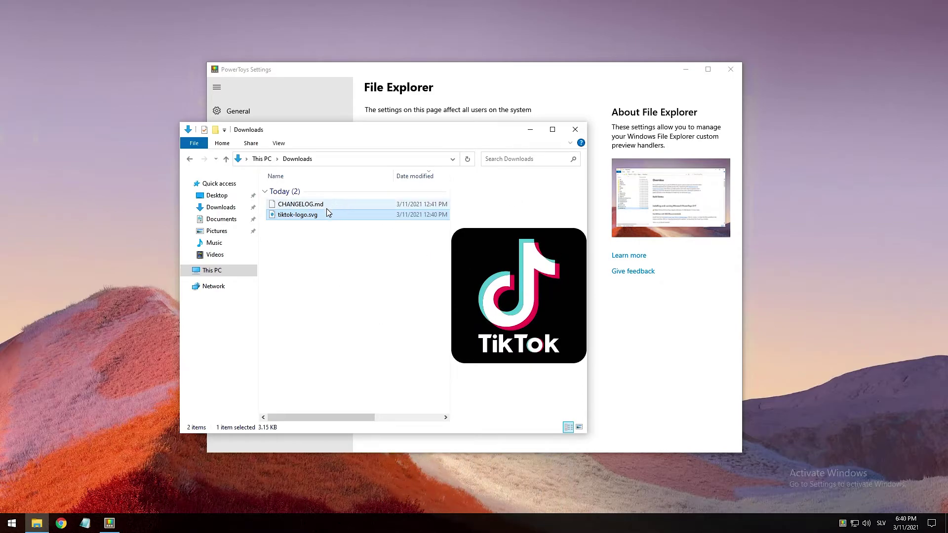
click(350, 204)
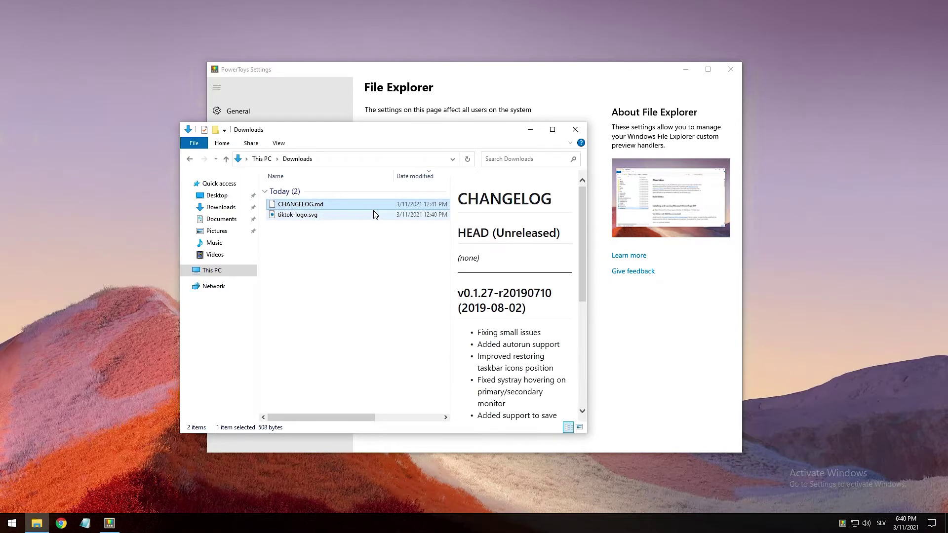
mouse_move(581, 199)
mouse_down()
mouse_move(582, 291)
mouse_move(577, 193)
mouse_up()
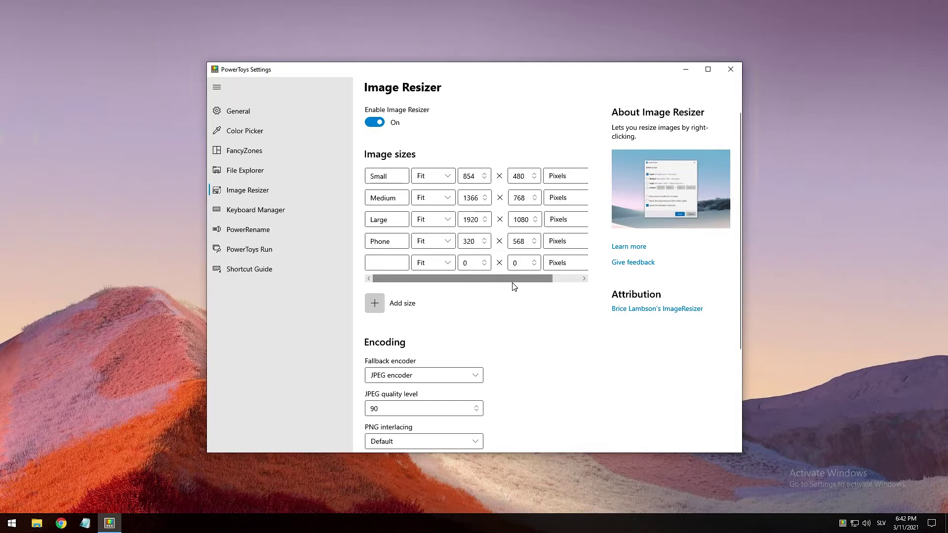
- Scroll the Image Resizer page down to its Encoding and File settings
scroll(482, 221, down, 3)
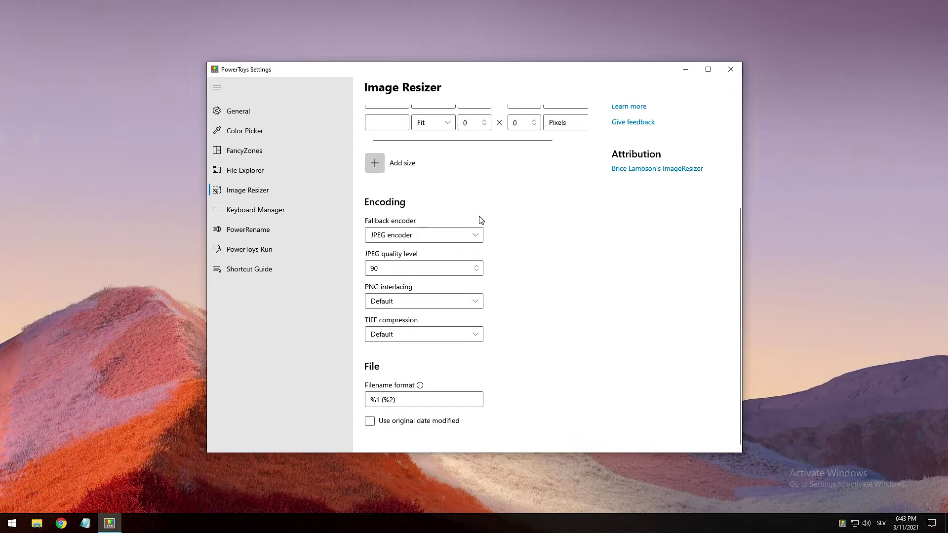
- Resize the mountain picture in Pictures to a Phone-sized copy with Image Resizer
click(39, 523)
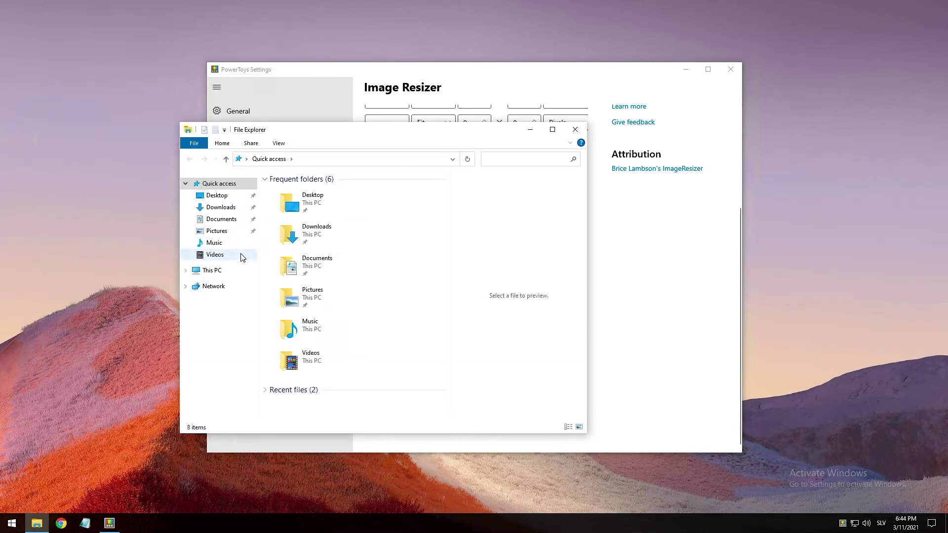
click(229, 232)
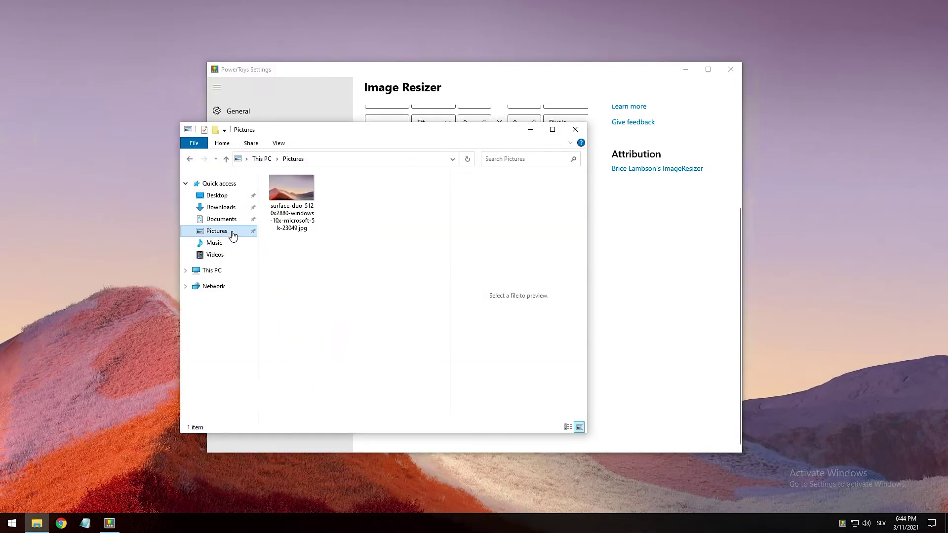
click(305, 205)
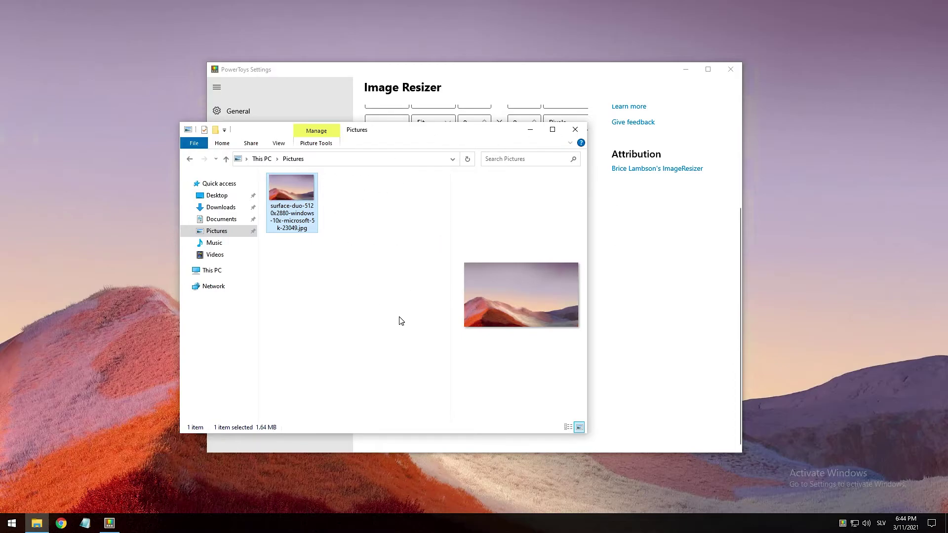
right_click(298, 191)
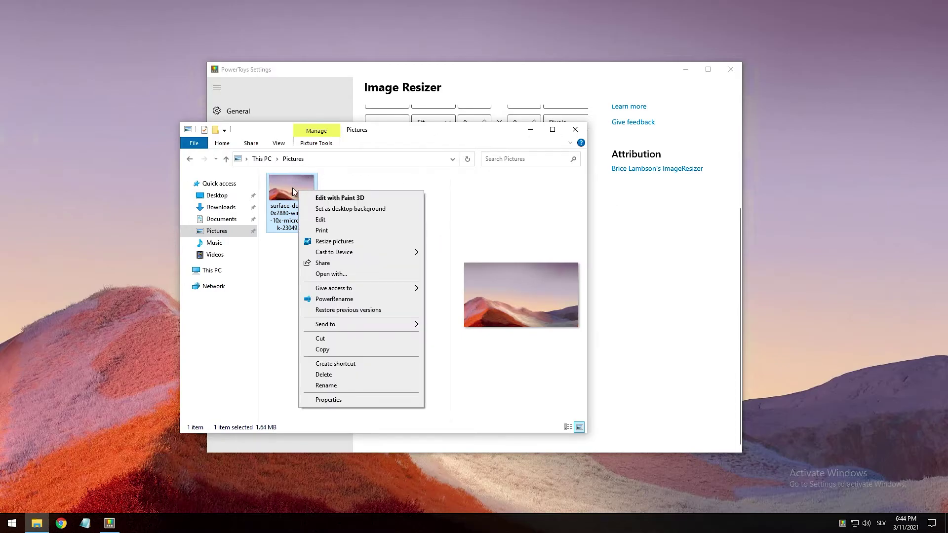
click(366, 243)
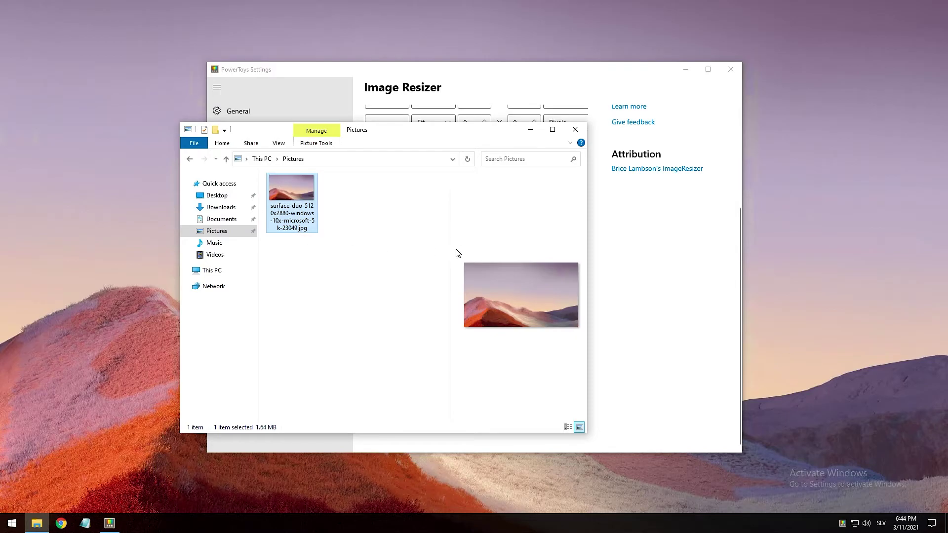
drag(442, 132, 477, 124)
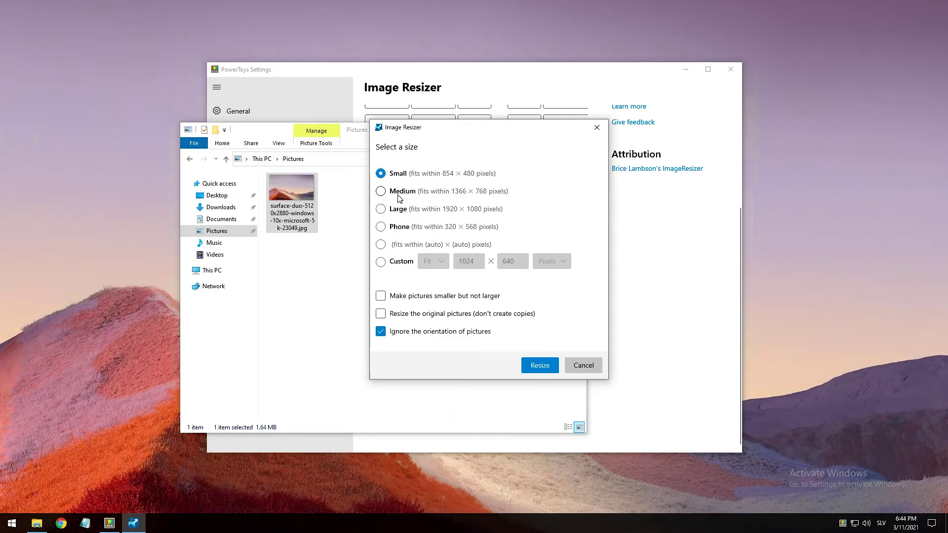
click(396, 229)
click(537, 371)
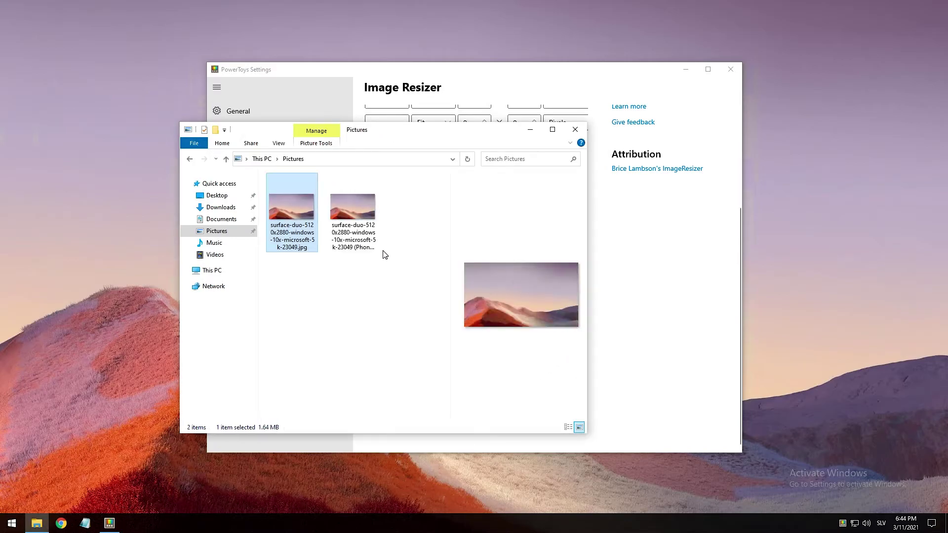
- Open the Details tab of the Phone copy's file properties
click(352, 214)
right_click(362, 220)
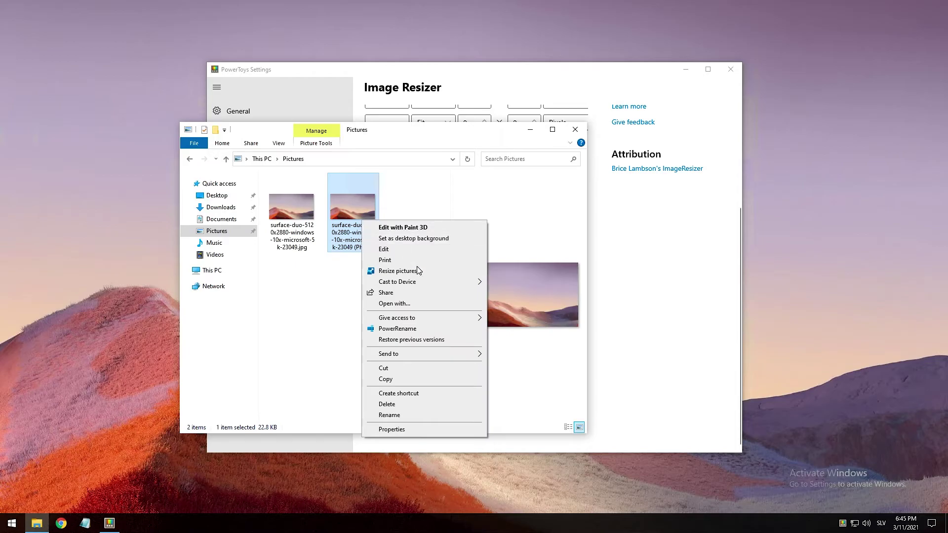
click(392, 429)
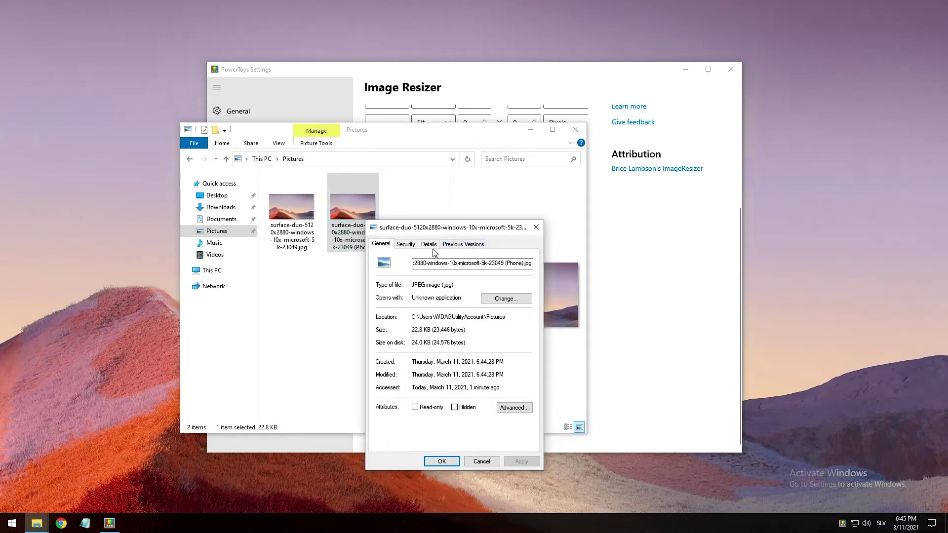
click(429, 244)
scroll(447, 373, down, 3)
- Check that the Phone copy's Dimensions row reads 568 x 320
click(482, 328)
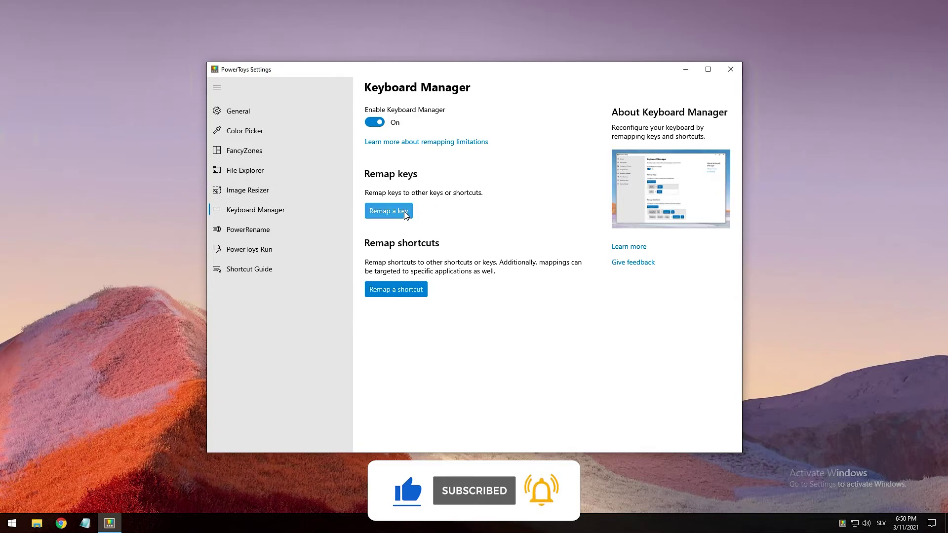
- Add a Keyboard Manager key remap from F to J and save it
click(389, 212)
click(307, 233)
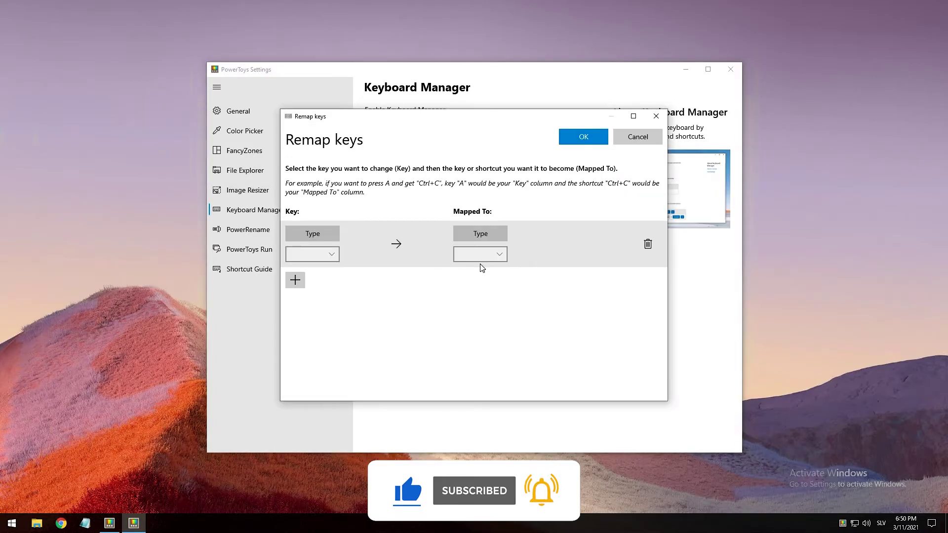
click(321, 231)
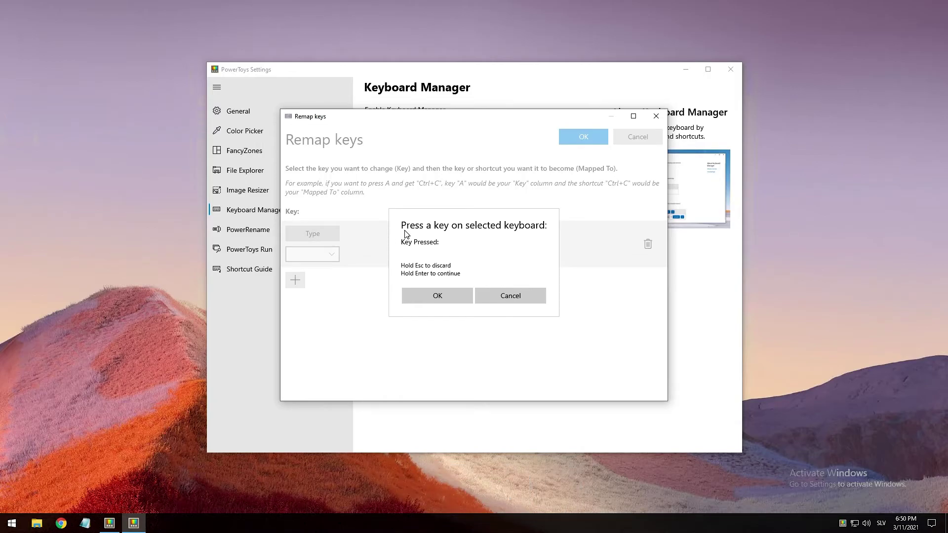
key(f)
click(430, 298)
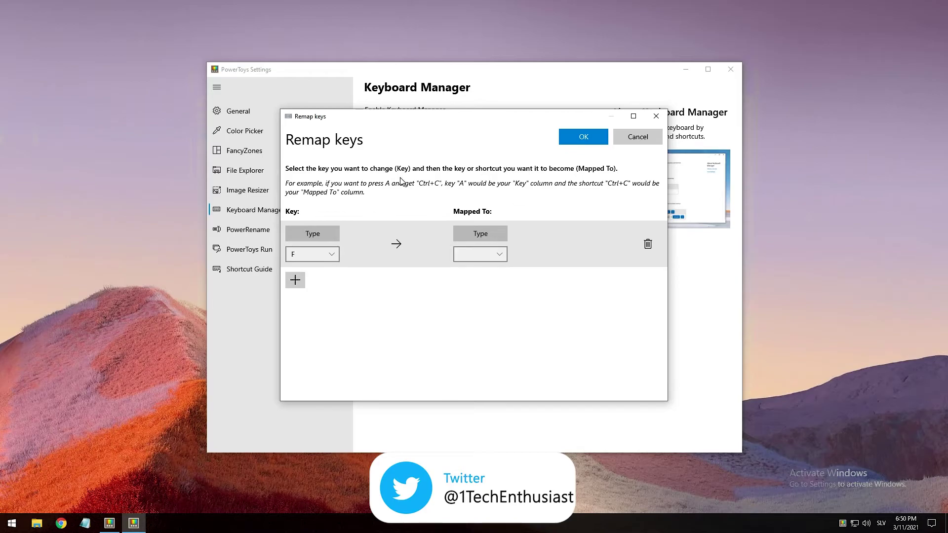
click(497, 238)
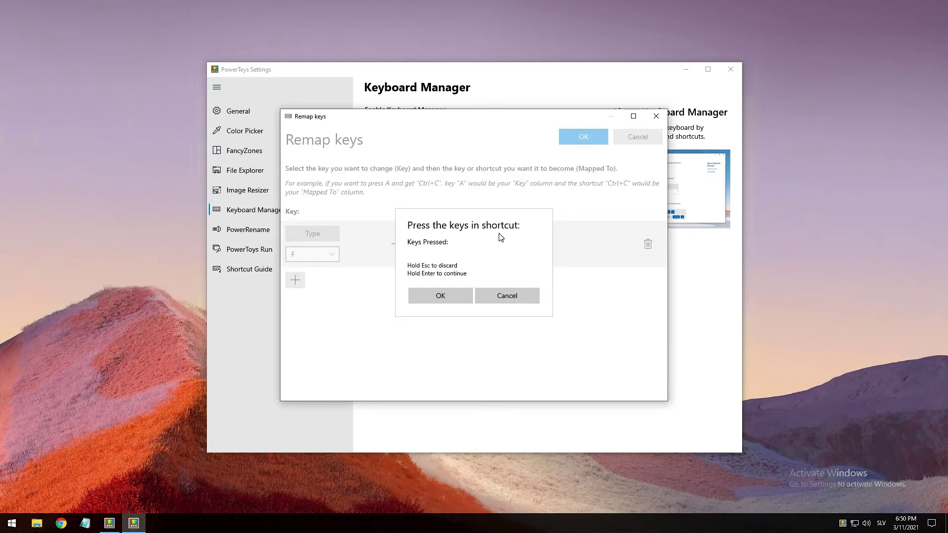
key(j)
click(470, 292)
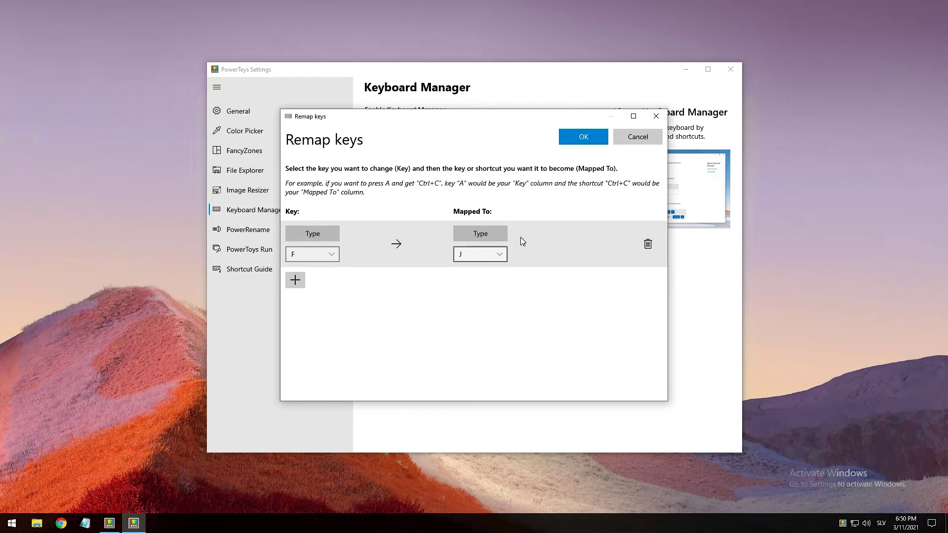
click(585, 141)
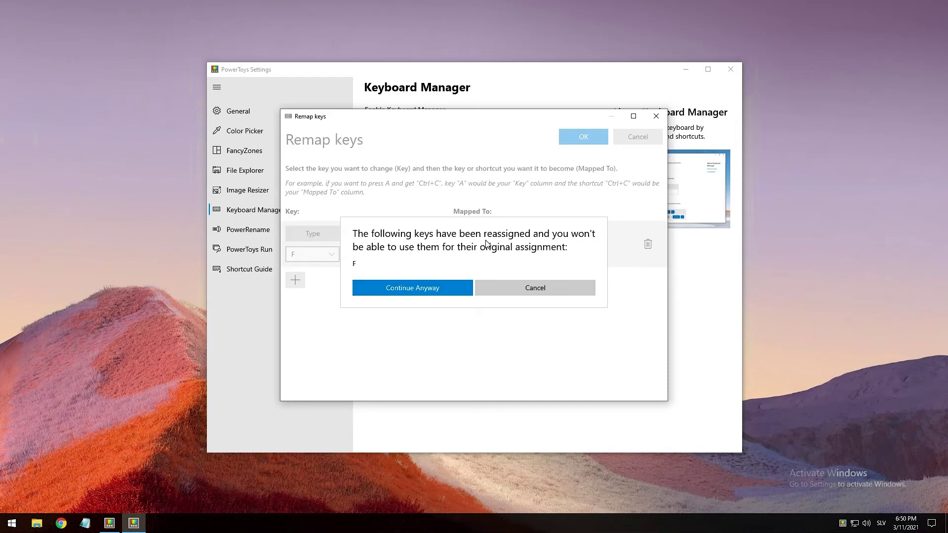
- Accept the F-to-J remap warning and test it in Notepad, where F types j
click(415, 290)
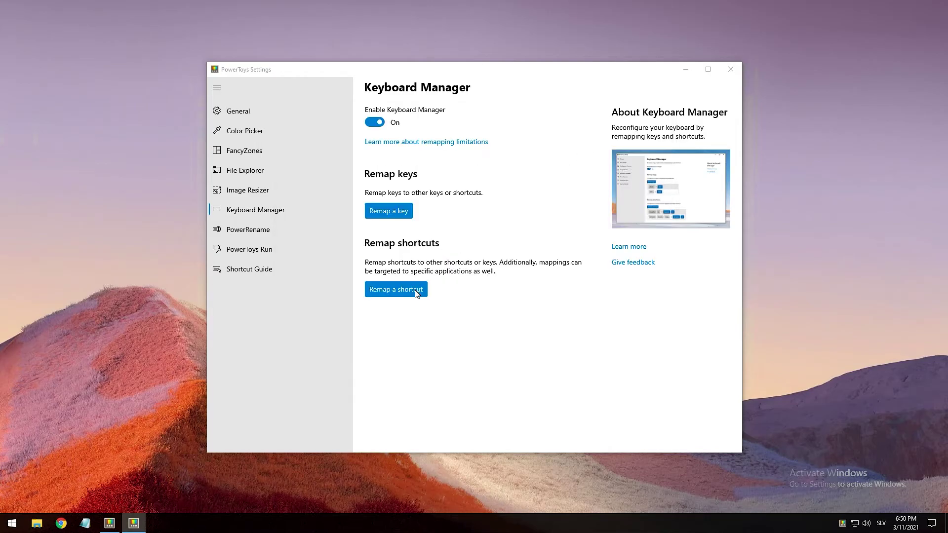
key(super+3)
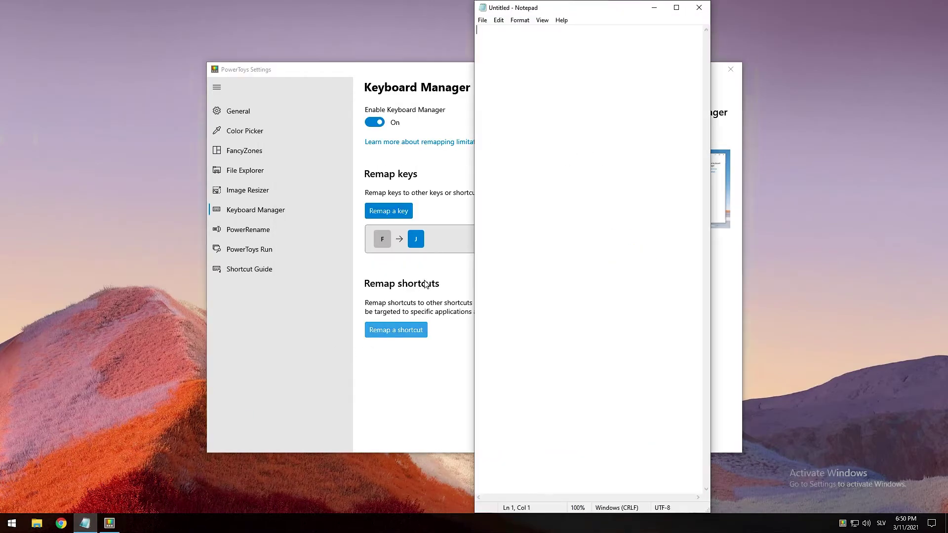
text(j)
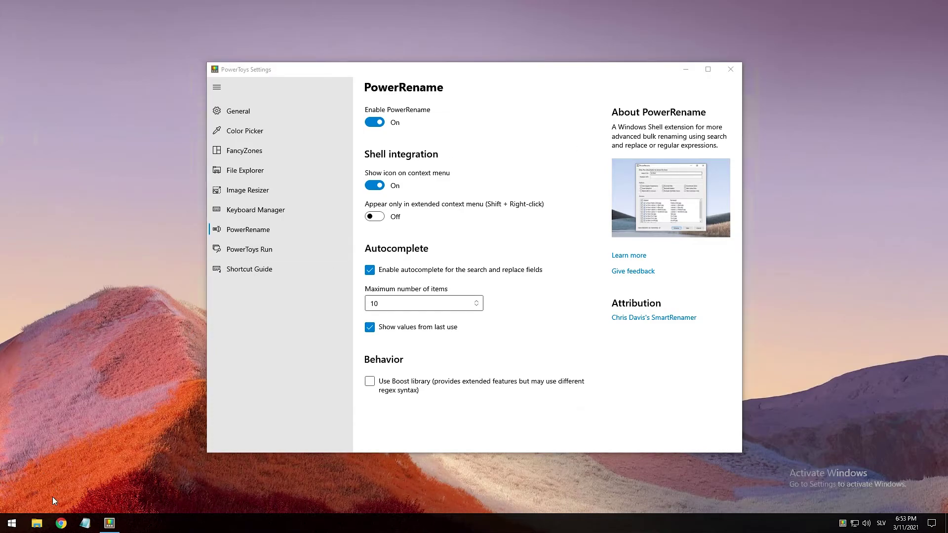
- Rename both 3.md and 3.svg in Downloads to 8
click(37, 522)
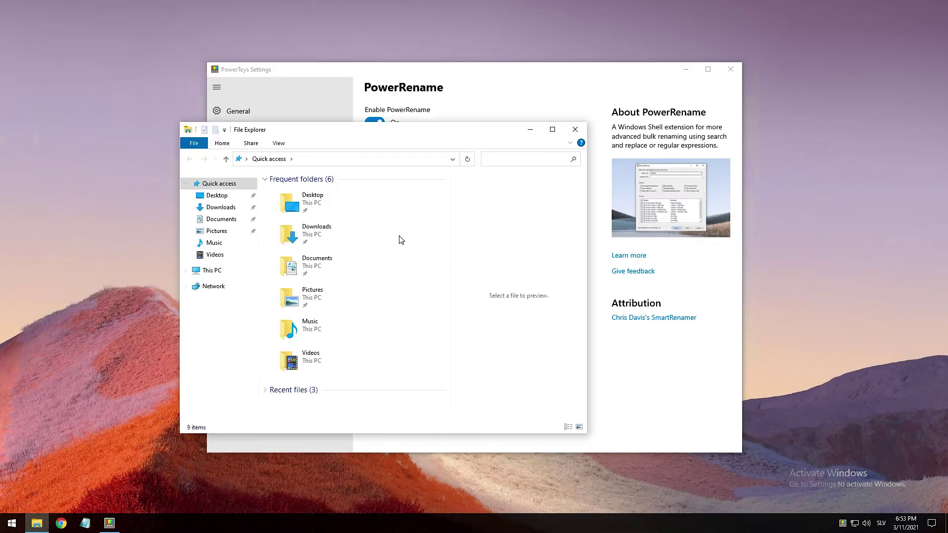
double_click(354, 236)
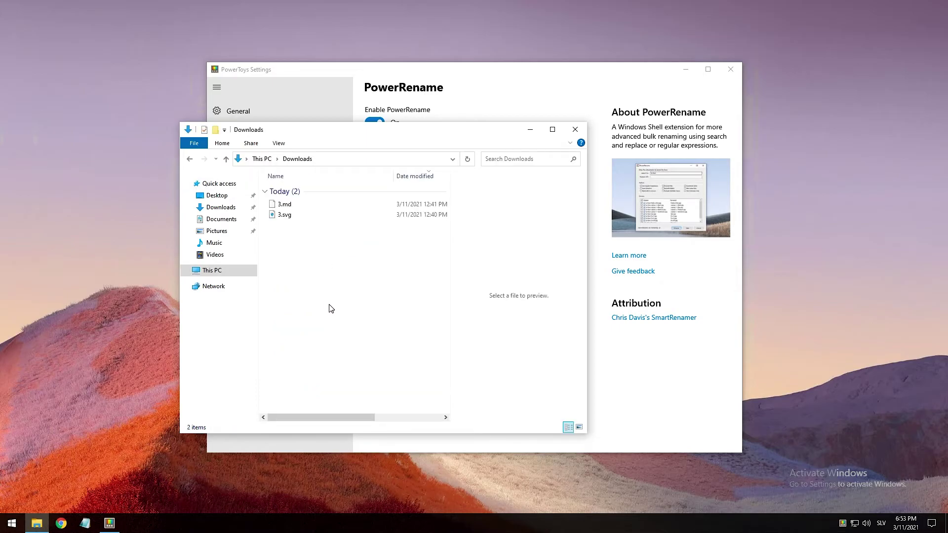
drag(357, 307, 291, 205)
right_click(291, 205)
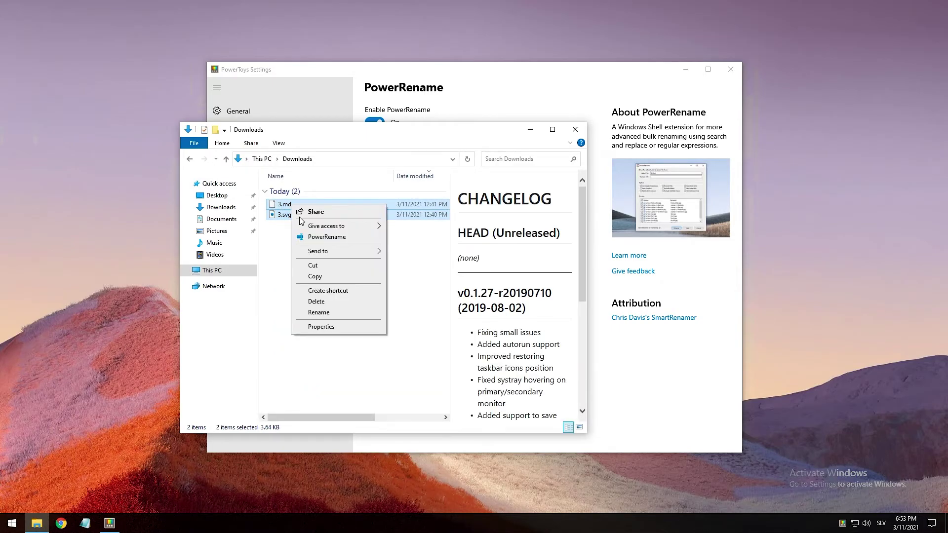
click(319, 312)
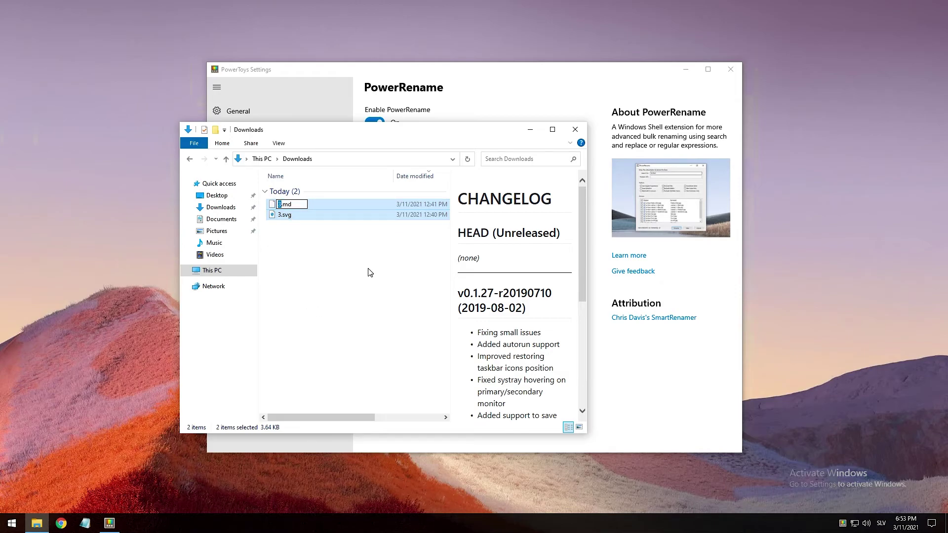
text(8)
key(Return)
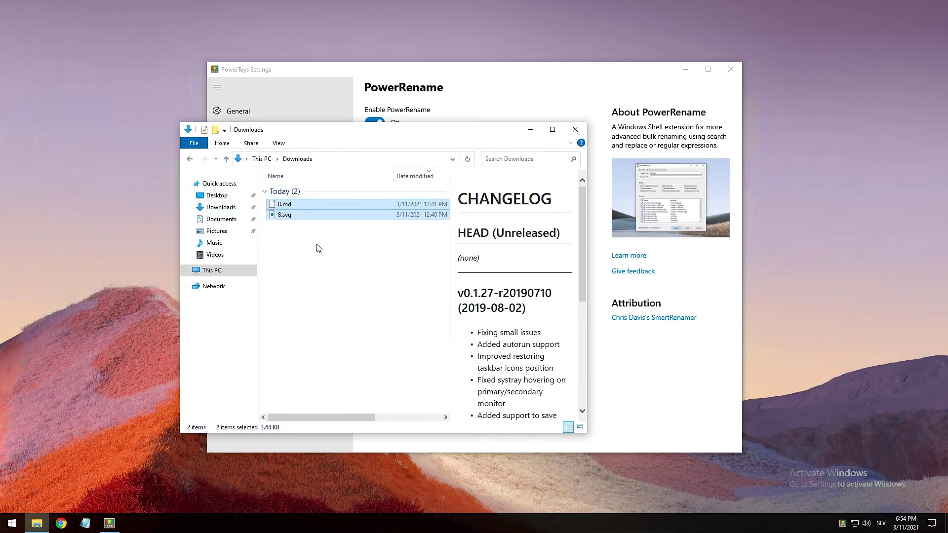
- Move the Downloads window aside and close it
drag(339, 143, 391, 107)
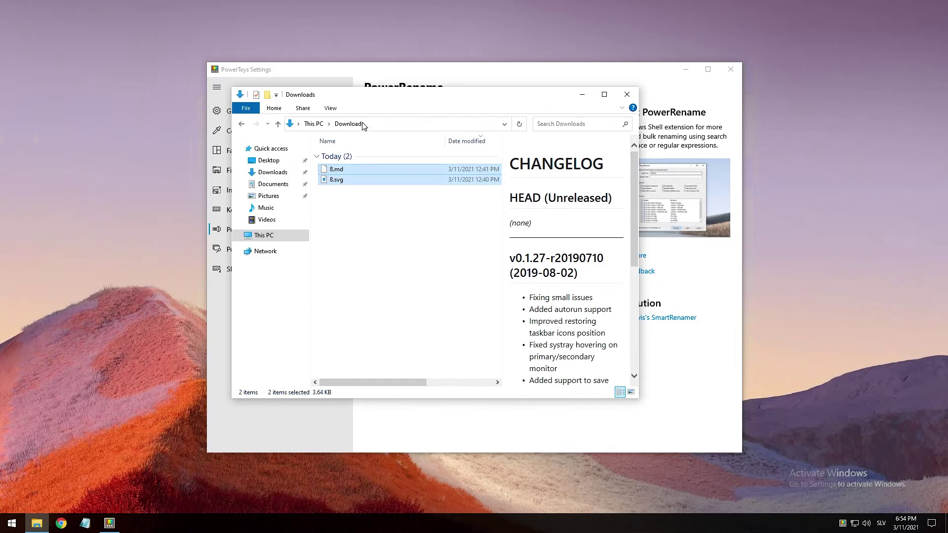
click(627, 95)
click(285, 247)
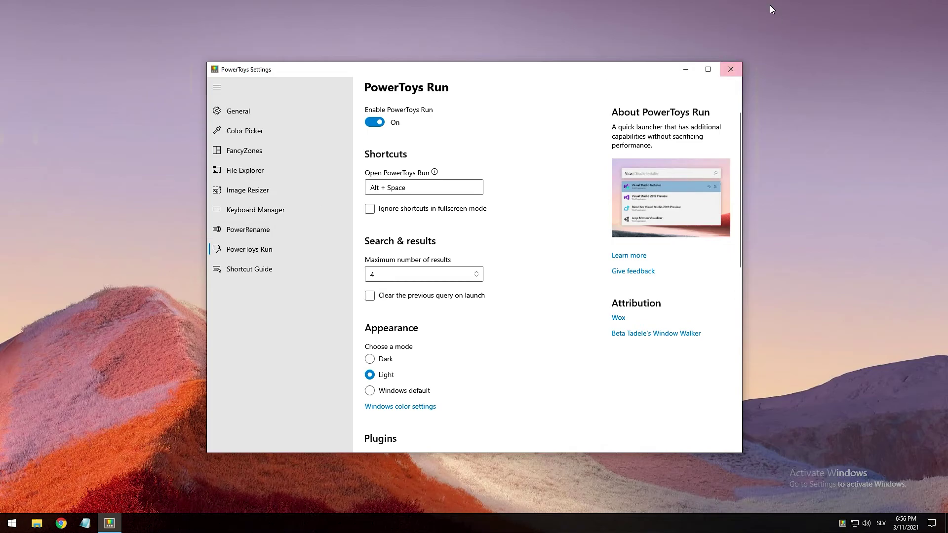
- Minimize Settings and compute 5+5 in PowerToys Run, getting 10
click(685, 70)
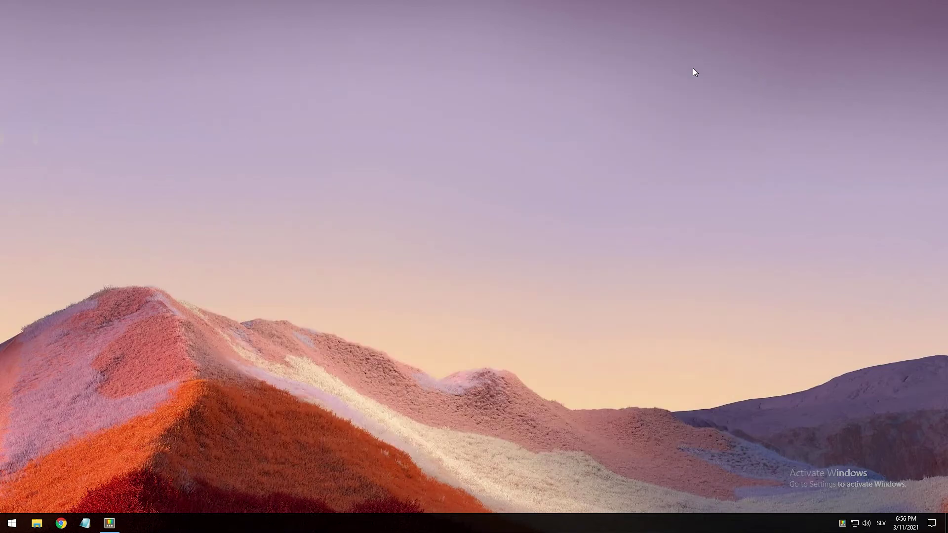
key(alt+space)
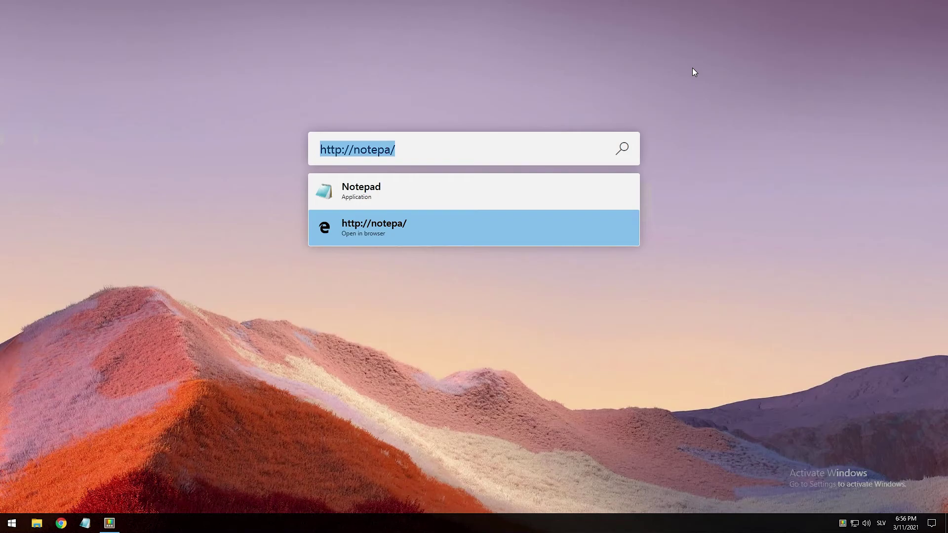
key(BackSpace)
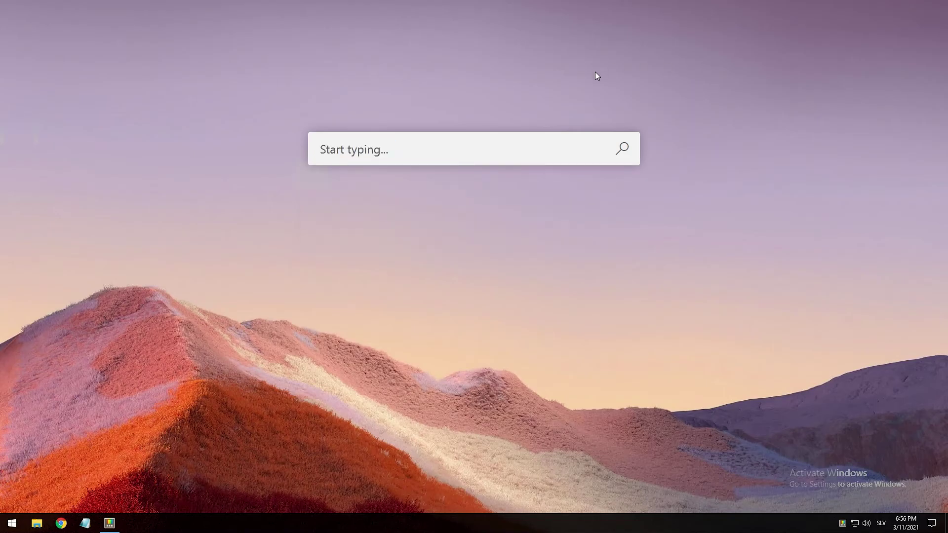
text(5+5)
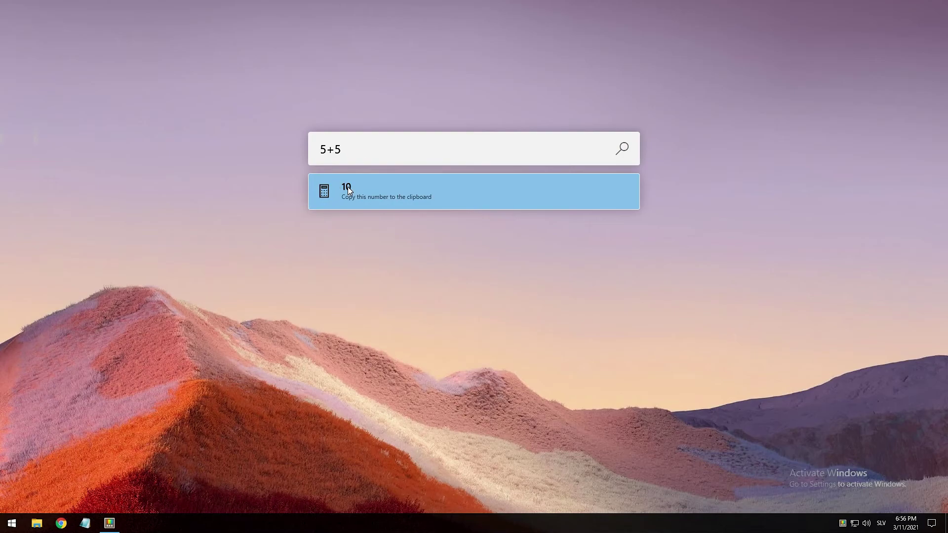
key(Return)
- Open the Startup folder by running shell:startup in PowerToys Run, then close it
key(alt+space)
key(BackSpace)
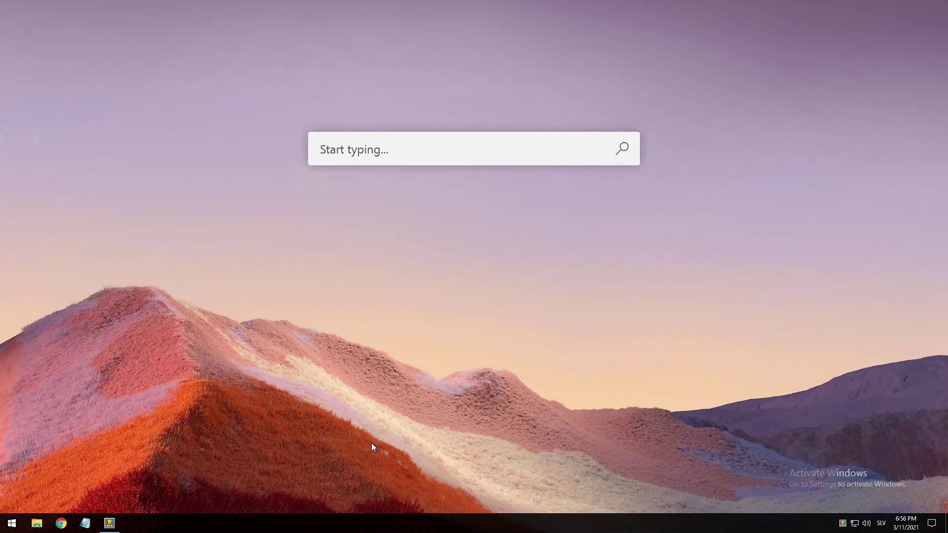
text(shell:st)
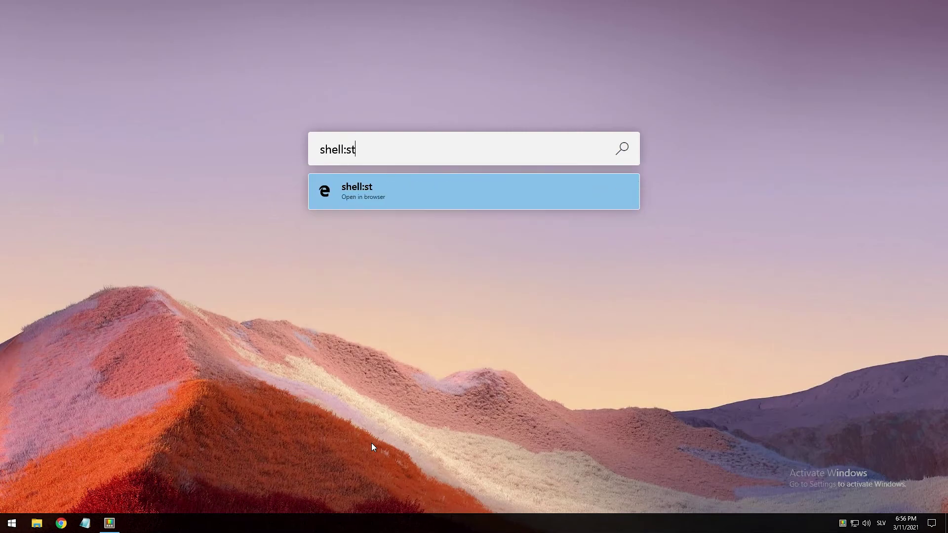
text(artup)
key(Return)
drag(444, 96, 483, 91)
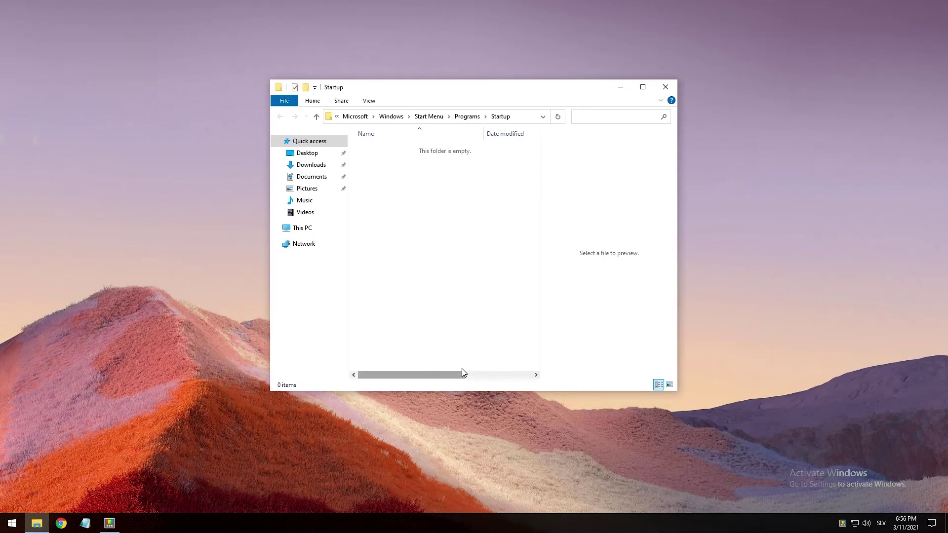
click(665, 87)
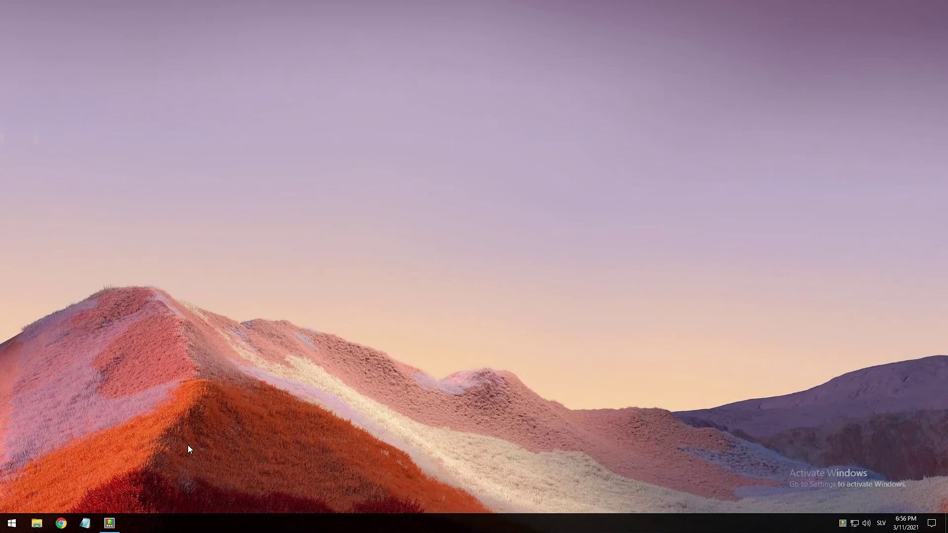
- Launch Google Chrome by typing chrom into PowerToys Run
key(alt+space)
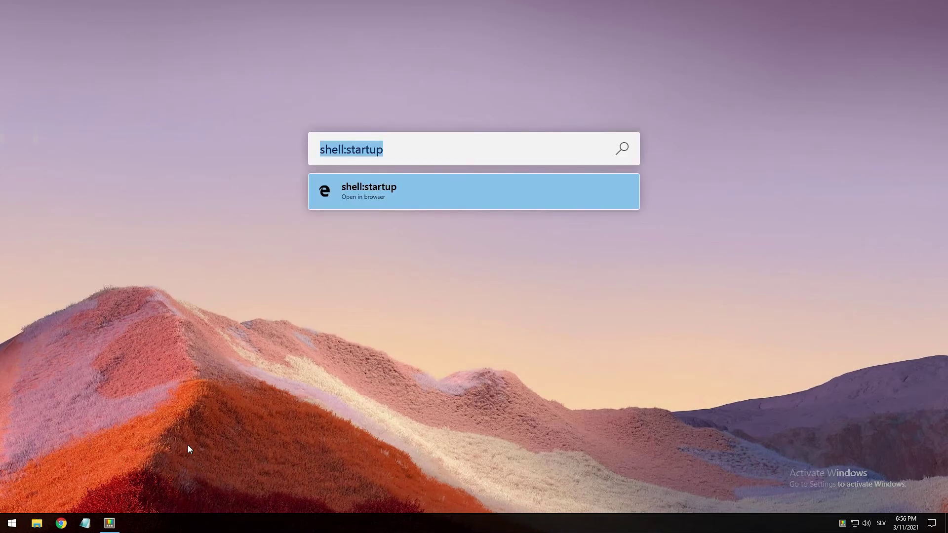
key(BackSpace)
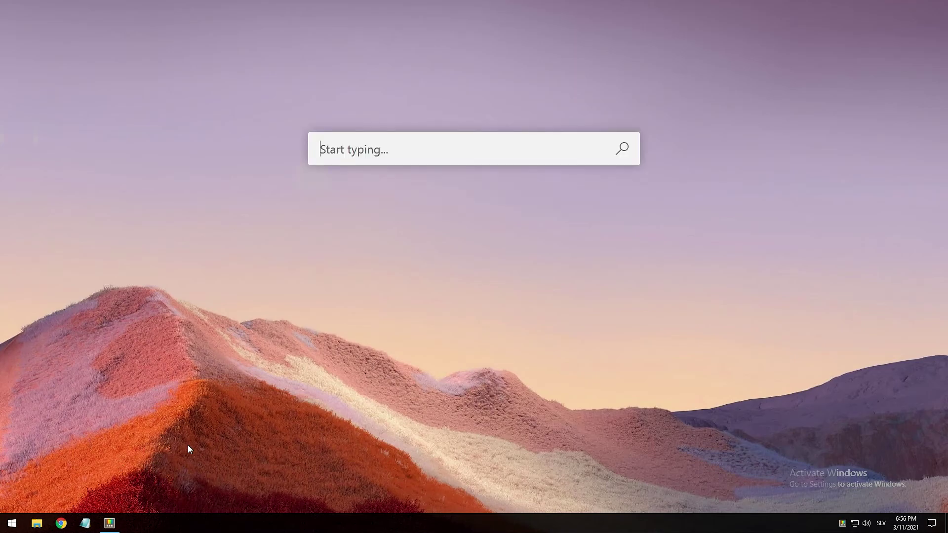
text(chrom)
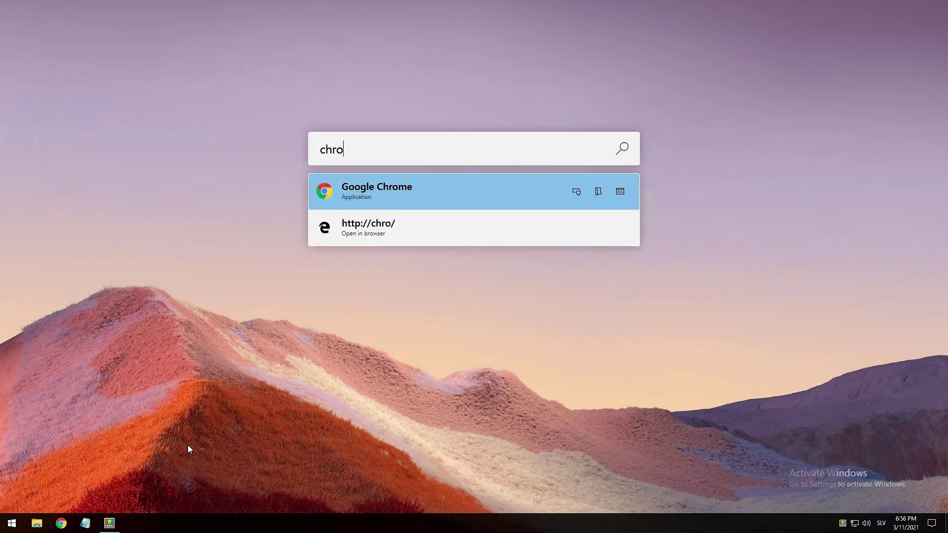
key(Return)
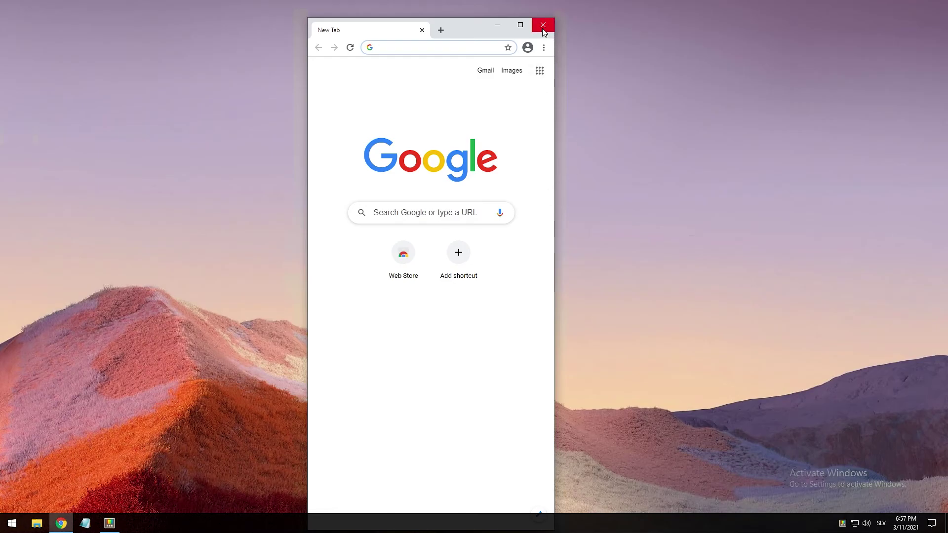
- Close the Google Chrome New Tab window
click(533, 21)
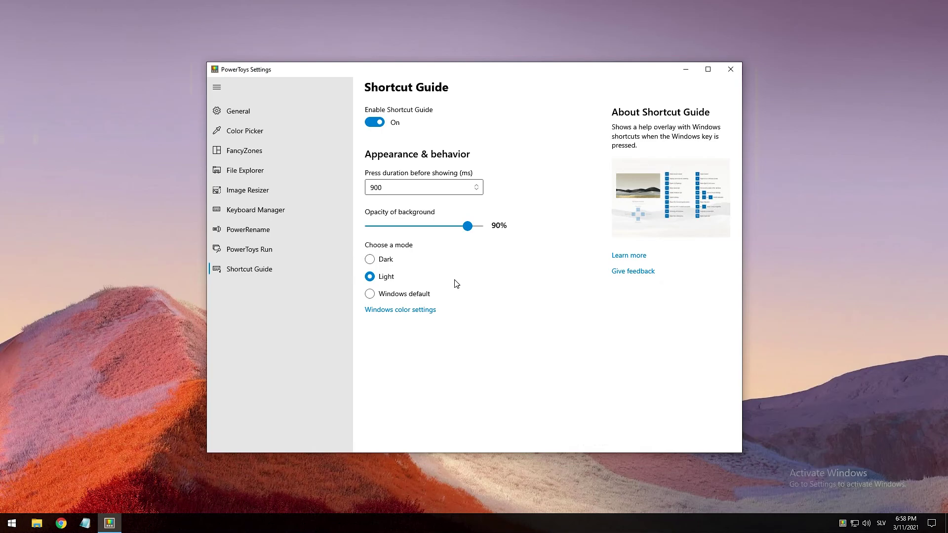
- Hold Windows for the Shortcut Guide, then open Action center with Win+A and toggle the Start menu
click(685, 69)
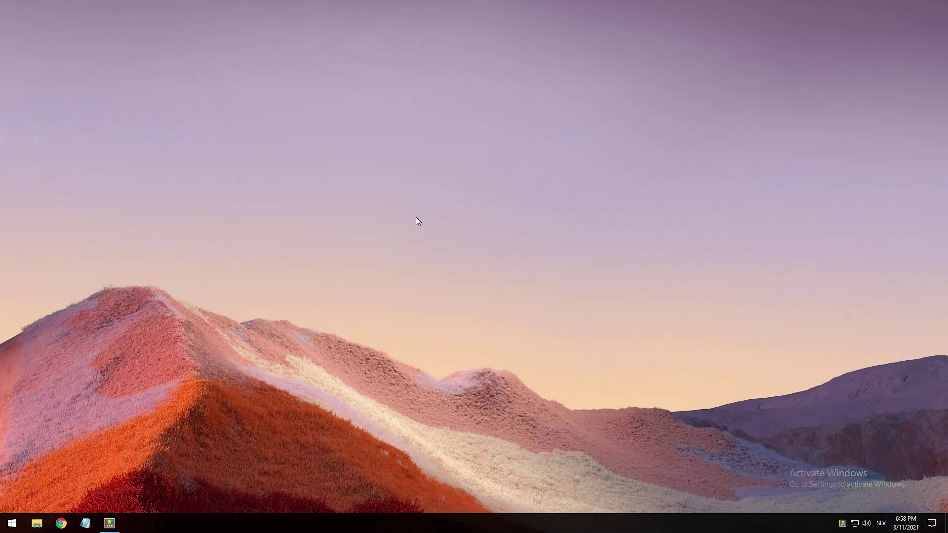
key(super)
key(super)
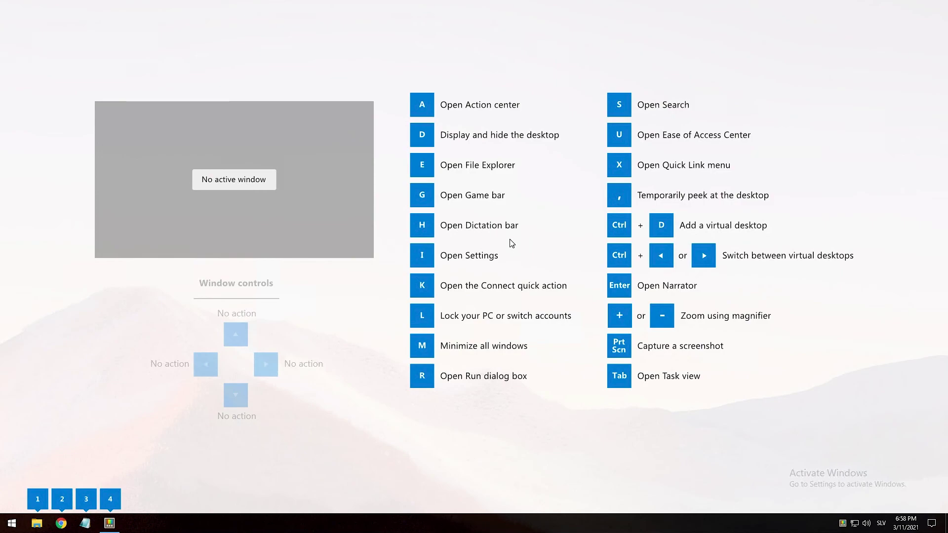
key(super+a)
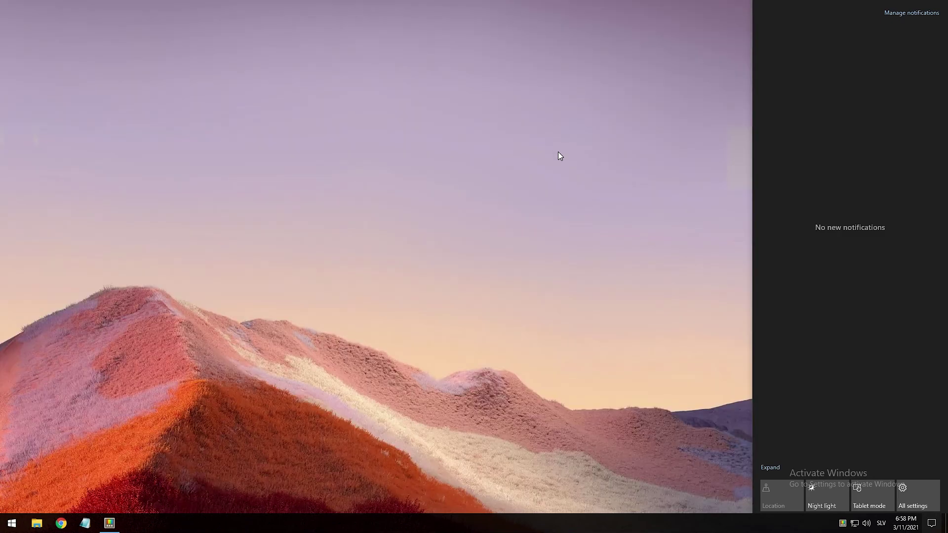
key(super)
key(super)
key(super)
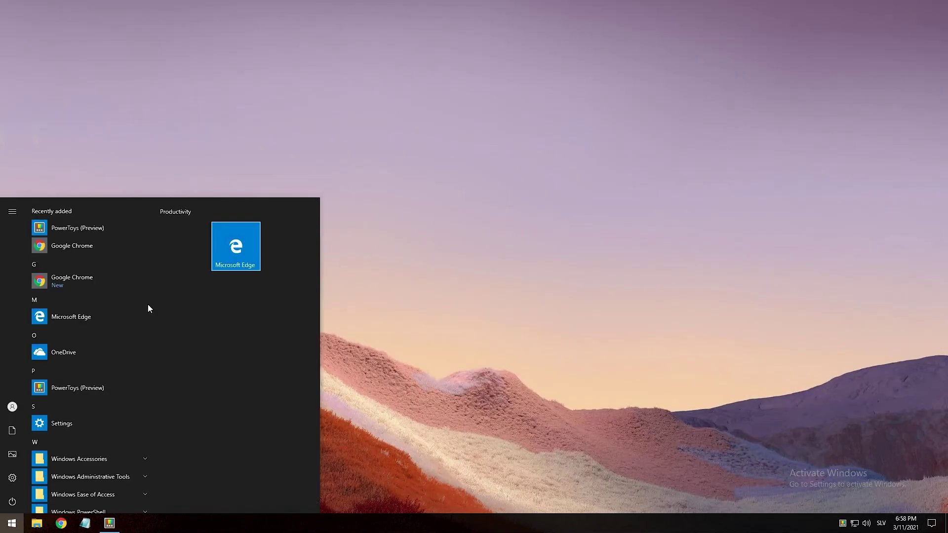
key(super)
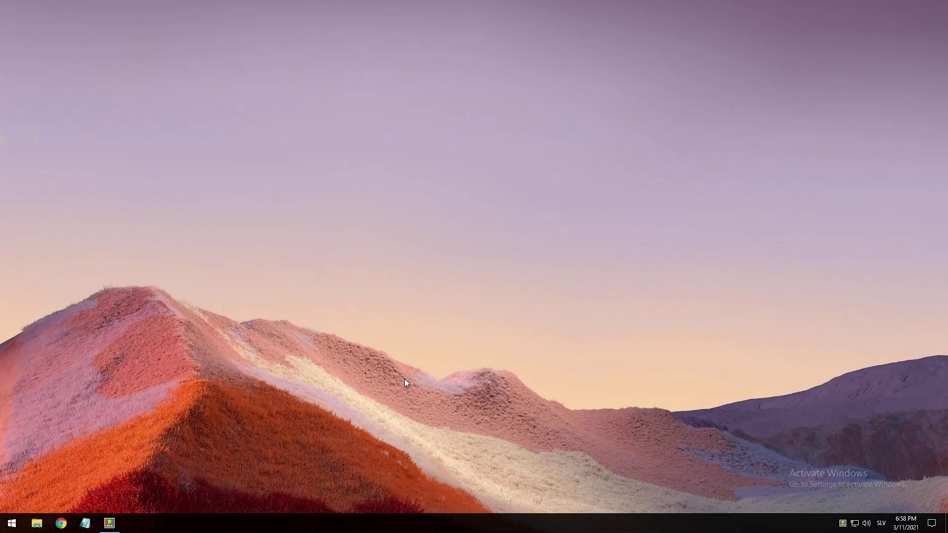